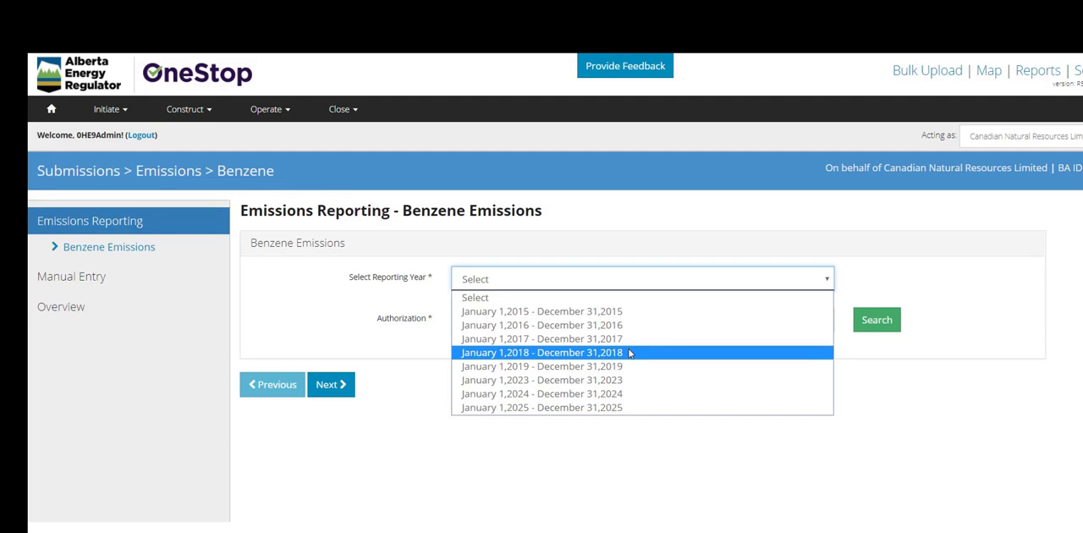
Step: Set the reporting year to January 1, 2018 - December 31, 2018 and search the authorizations for ID 172
click(629, 353)
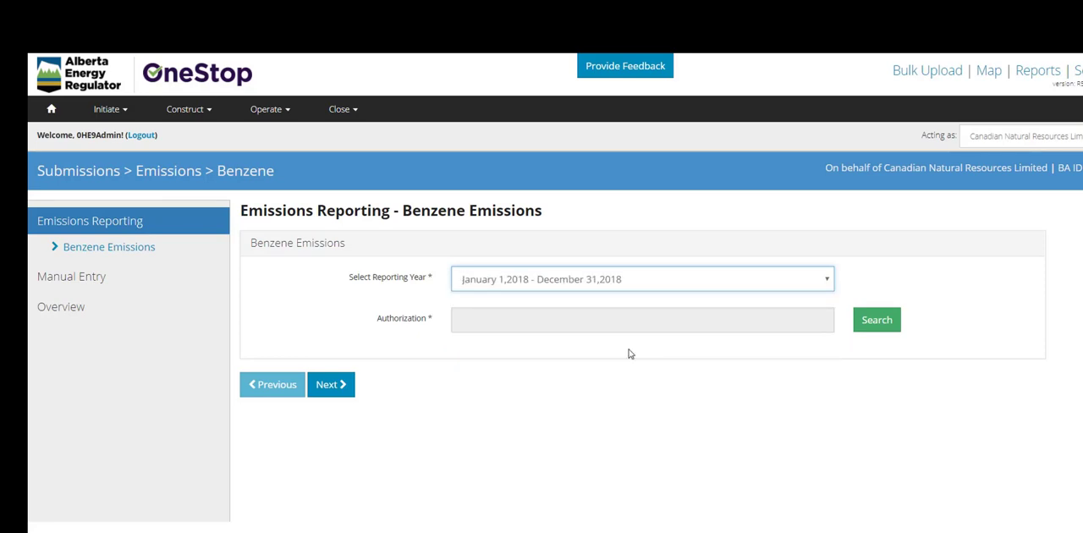
click(866, 325)
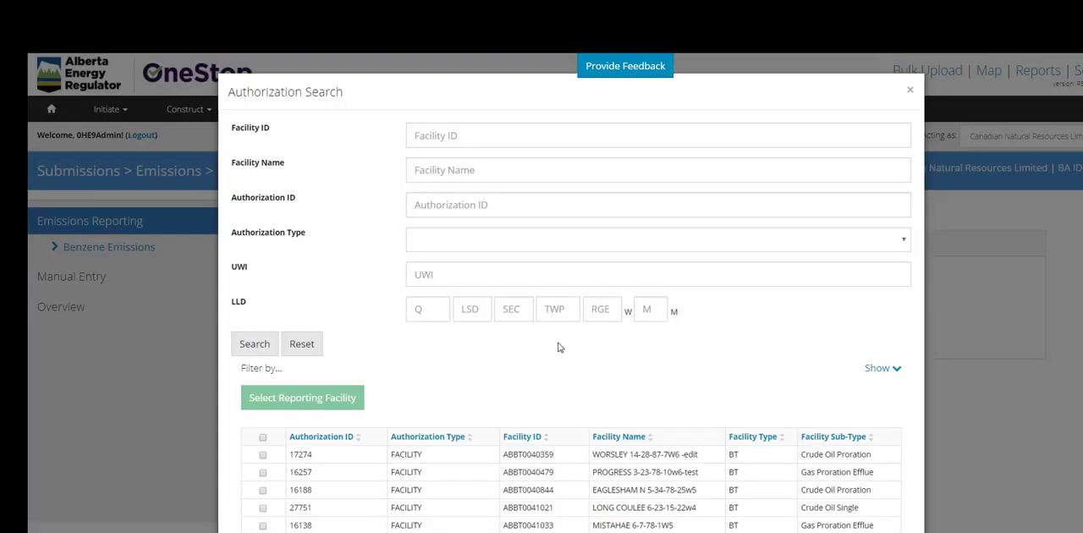
scroll(558, 347, down, 1)
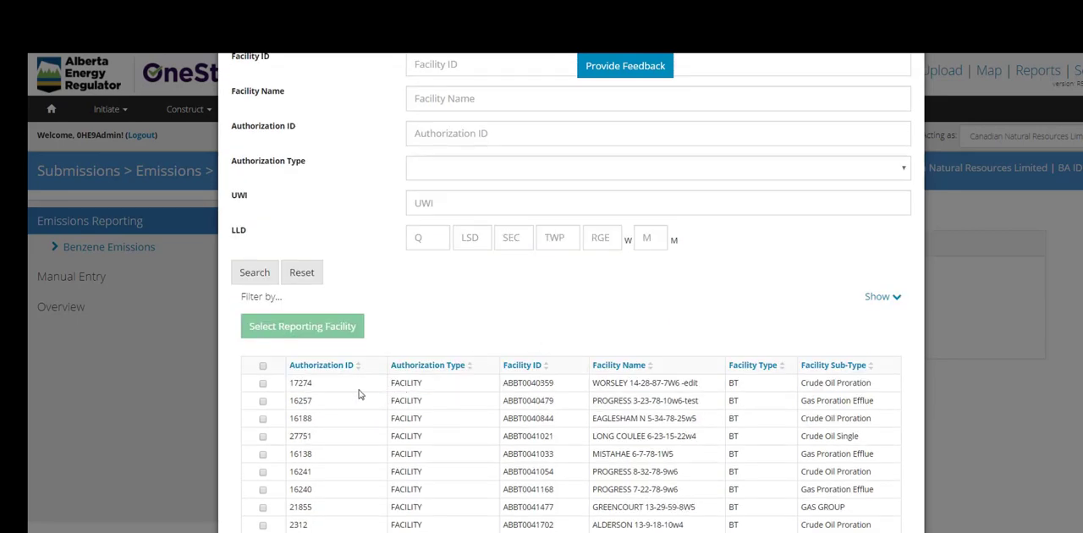
scroll(264, 394, up, 1)
click(432, 203)
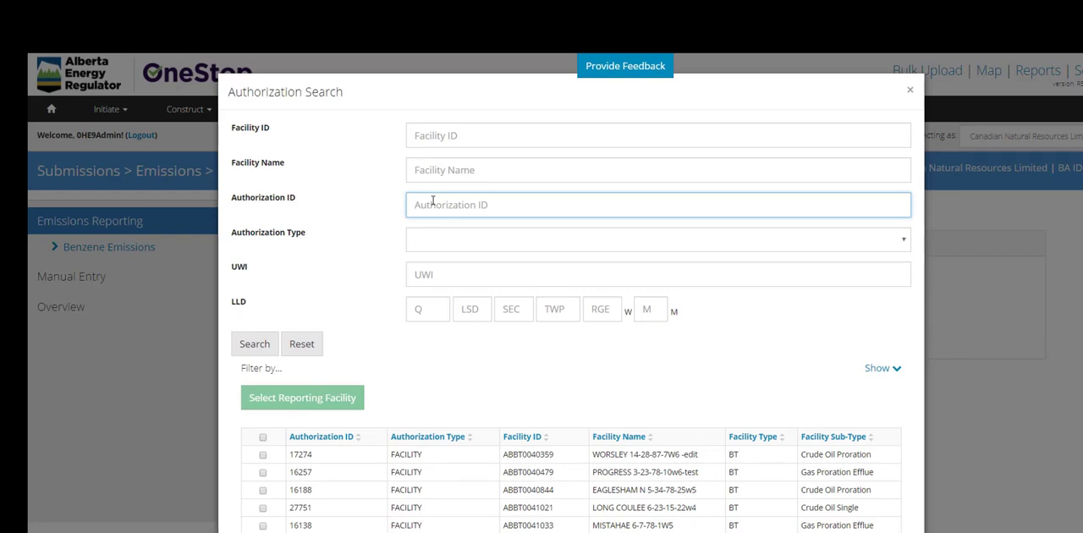
text(172)
click(252, 343)
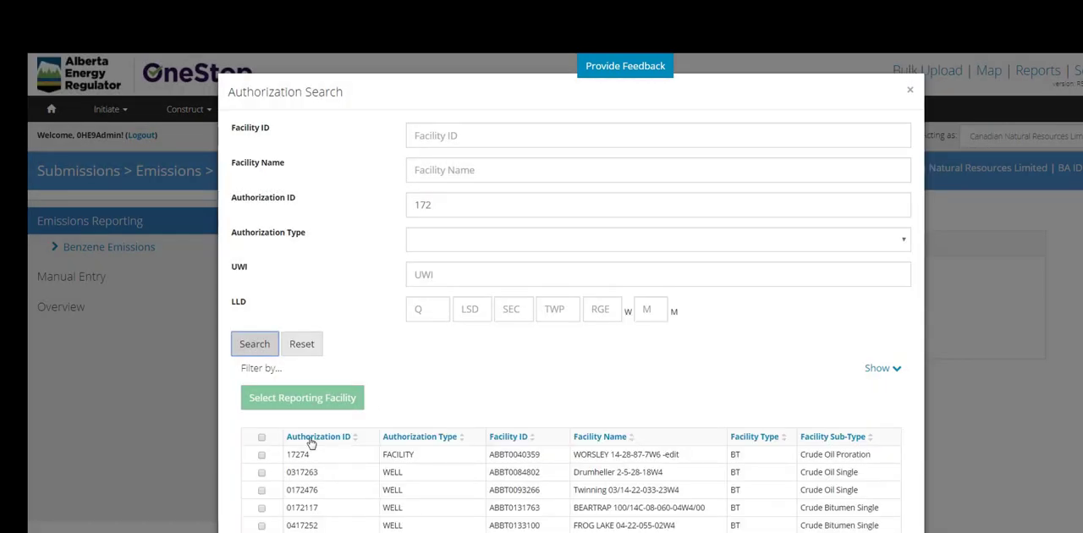
Step: Choose facility authorization 17274 from the search results as the reporting facility
click(262, 455)
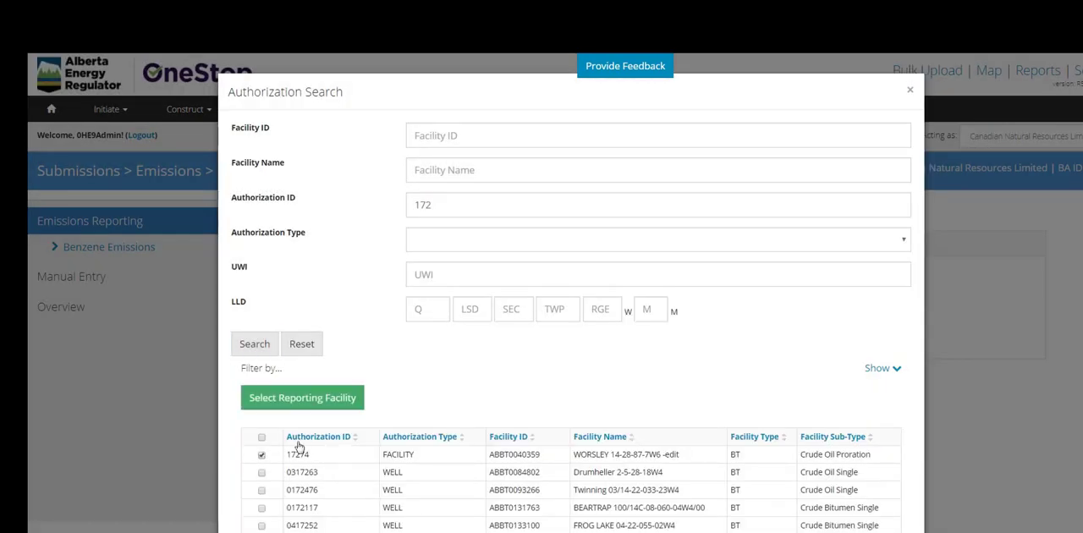
scroll(395, 417, down, 3)
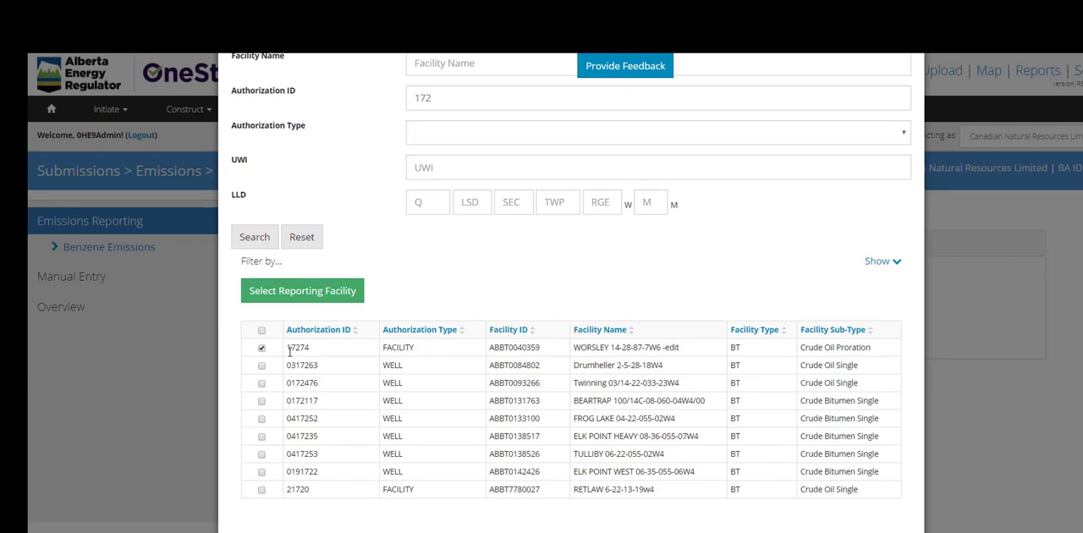
drag(288, 350, 380, 352)
drag(491, 350, 546, 355)
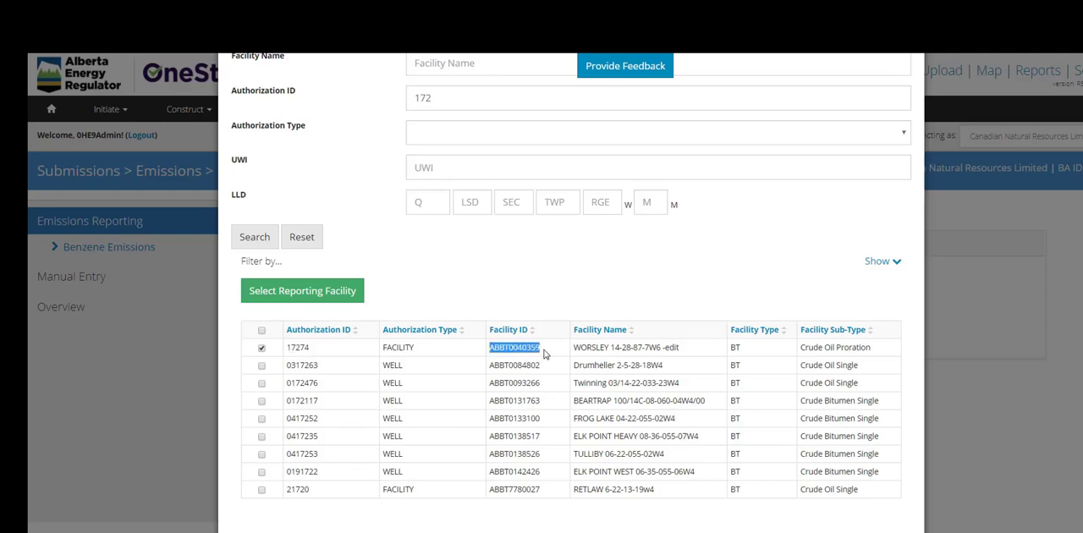
click(311, 299)
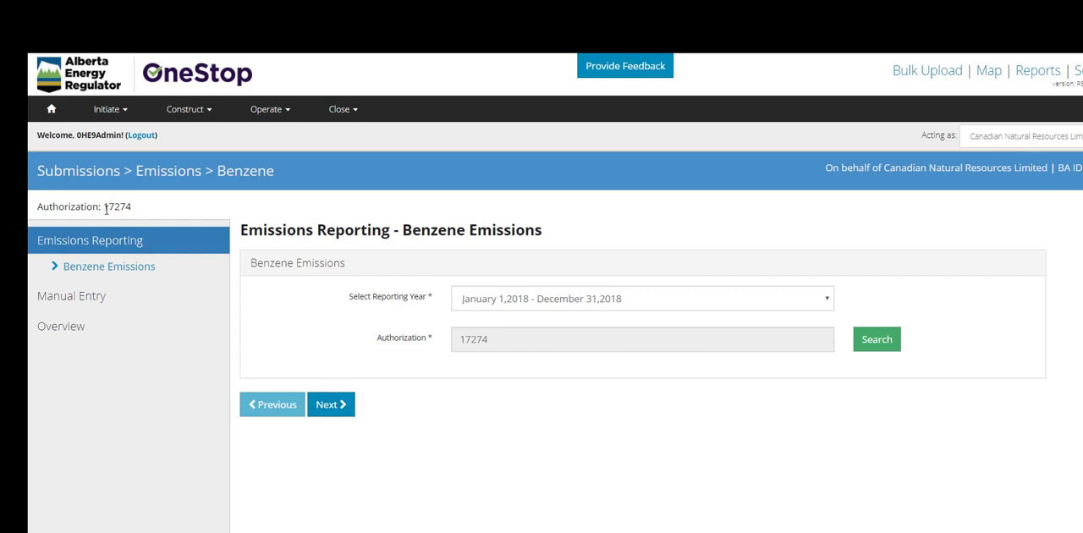
Step: Try to proceed with authorization 17274 for 2018 and cancel the choice between read-only view and amendment
click(331, 405)
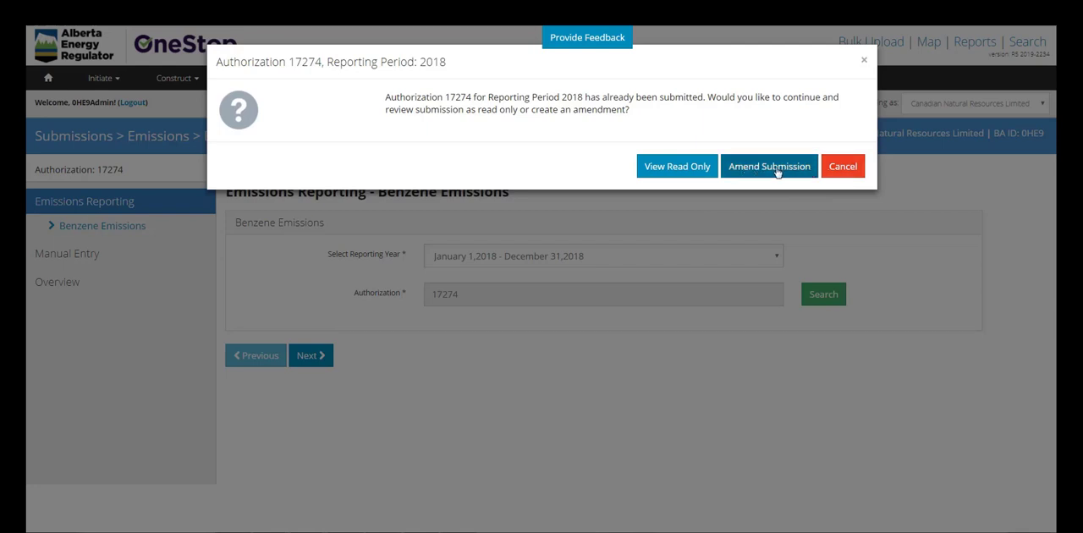
click(834, 169)
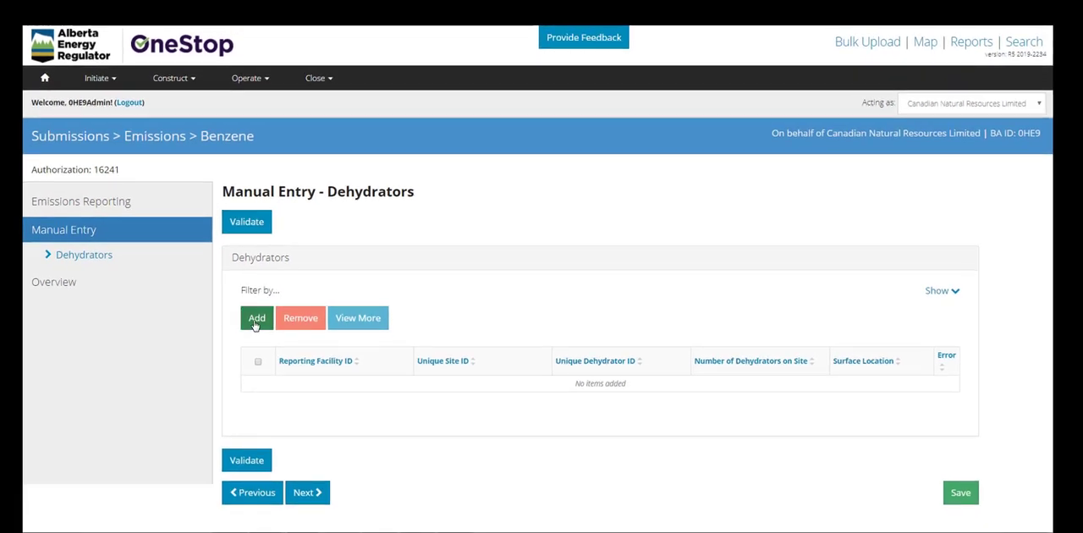
Step: Add a new dehydrator to the manual entry list and give it the Unique Site ID "Site 1"
click(255, 323)
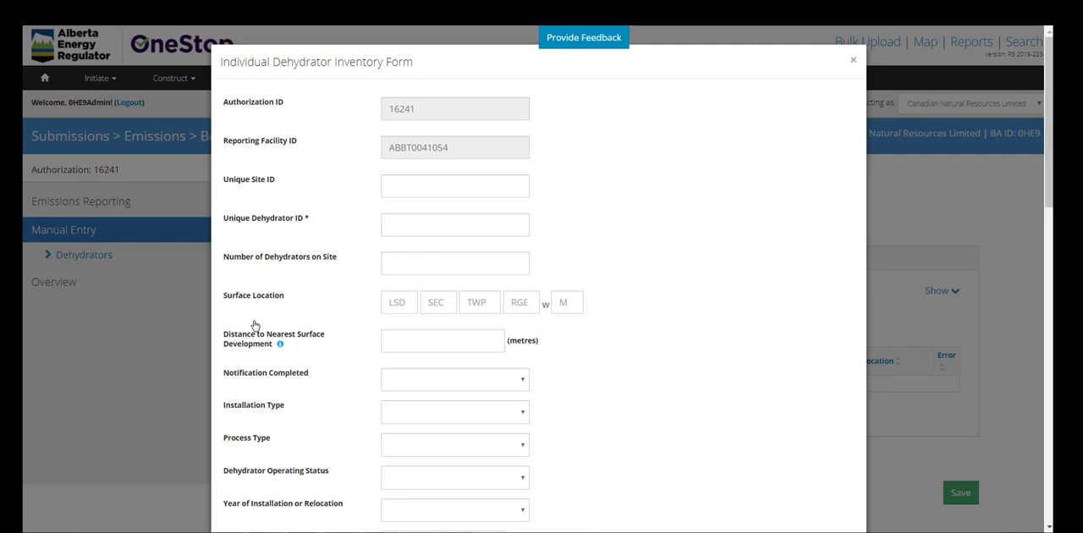
scroll(255, 325, down, 1)
text(S)
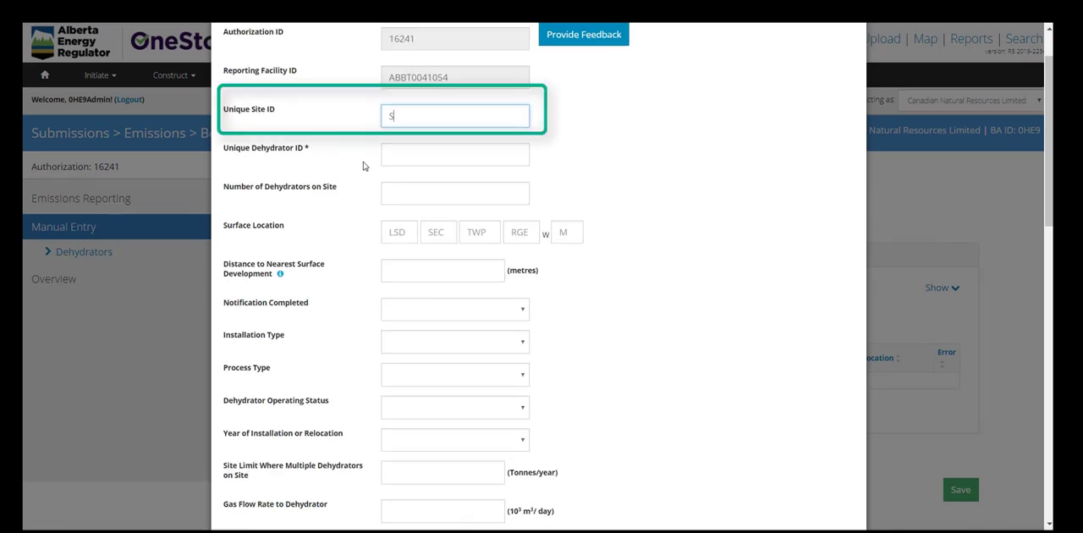
text(ite 1)
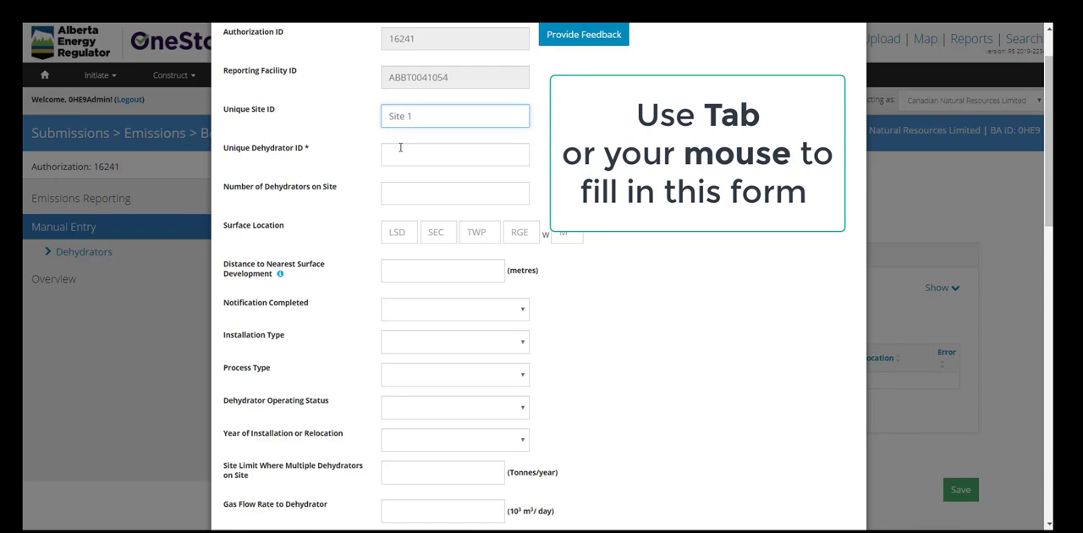
Step: Enter "Dehy 1" as the Unique Dehydrator ID and 1 as the number of dehydrators on site
click(403, 152)
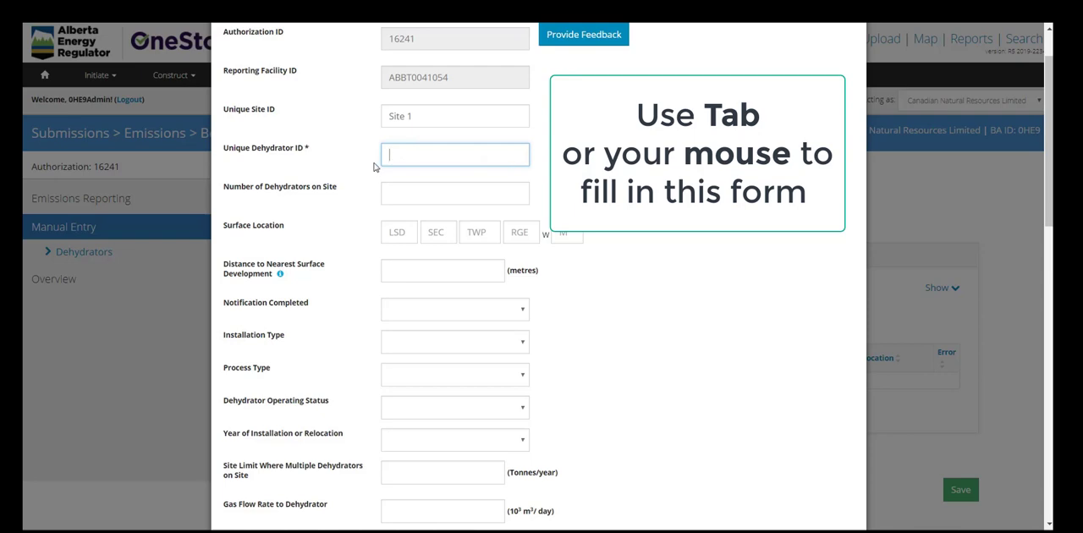
text(De)
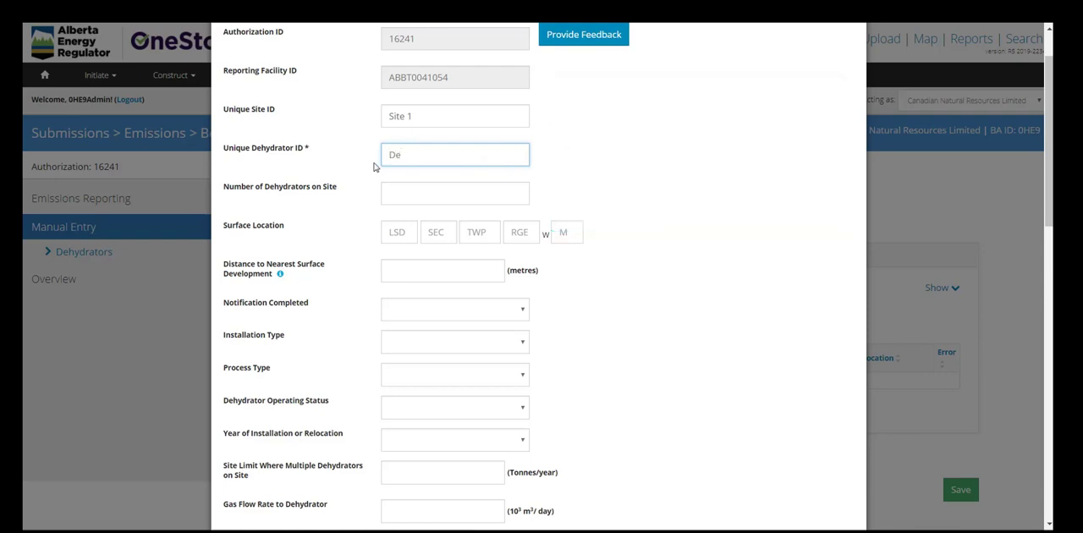
text(hy 1)
click(425, 189)
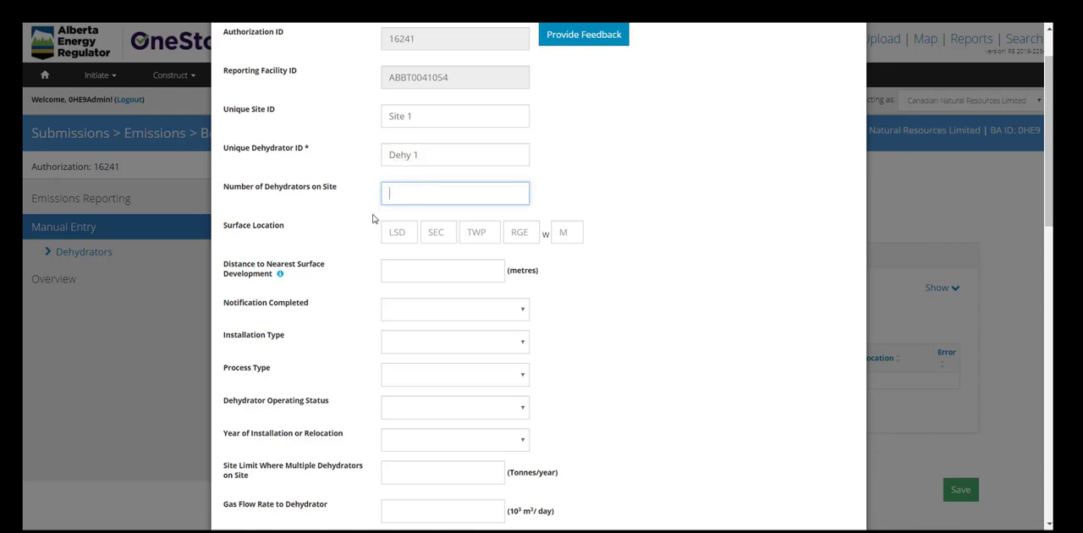
text(1)
Step: Enter the surface location LSD 01, SEC 01, TWP 001, RGE 1, W4 and a distance of 900 metres to the nearest surface development
click(402, 230)
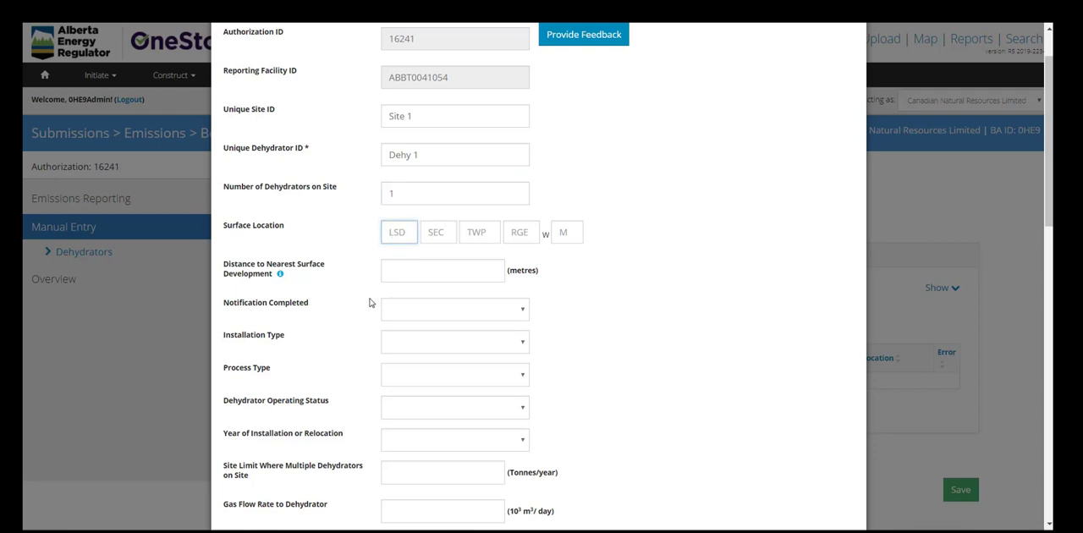
text(01)
key(Tab)
text(01)
key(Tab)
text(01)
key(Tab)
text(1)
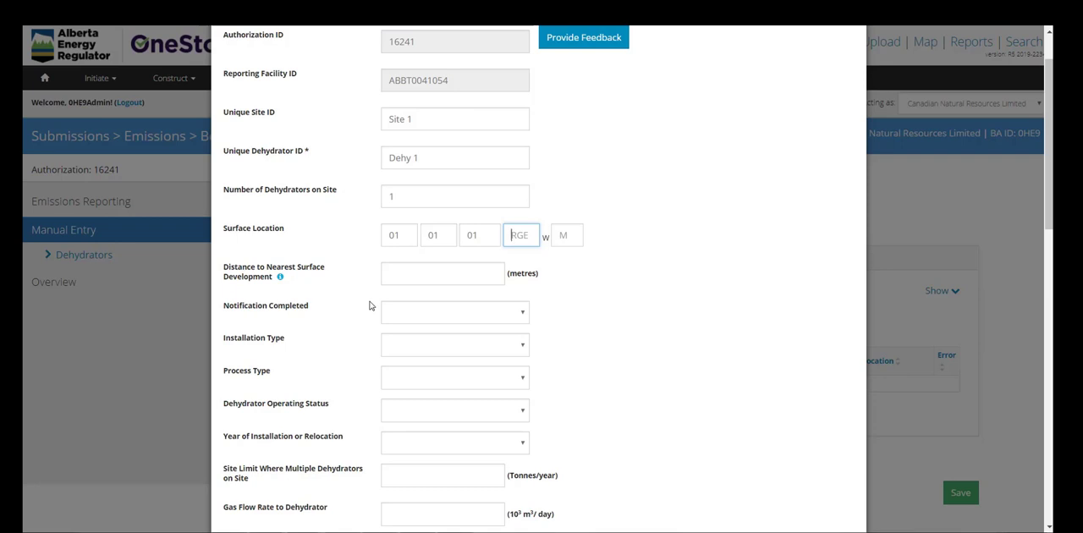
key(Tab)
text(4)
click(486, 276)
text(900)
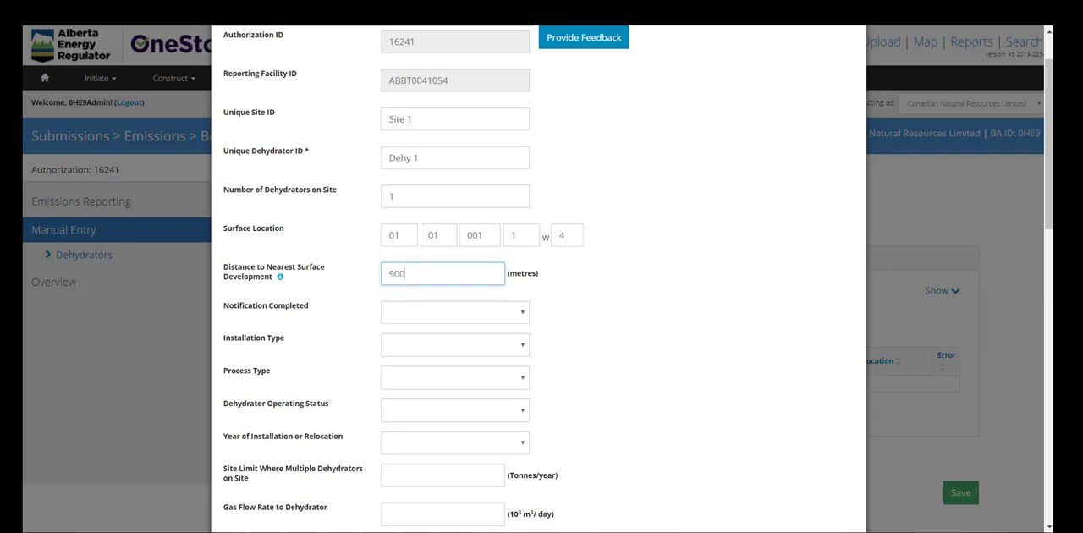
Step: Set Notification Completed to Yes for the dehydrator
scroll(544, 317, down, 1)
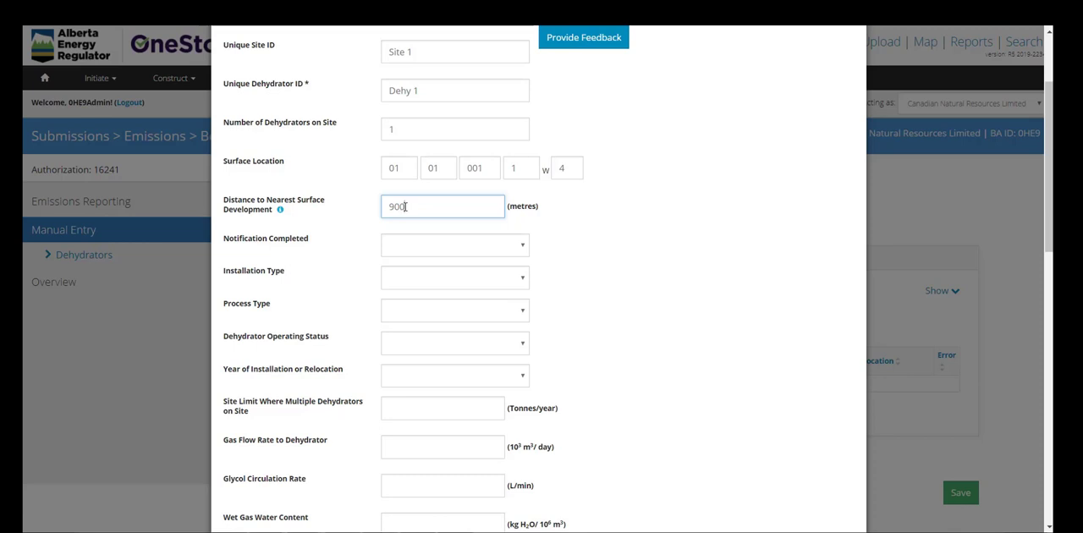
click(479, 246)
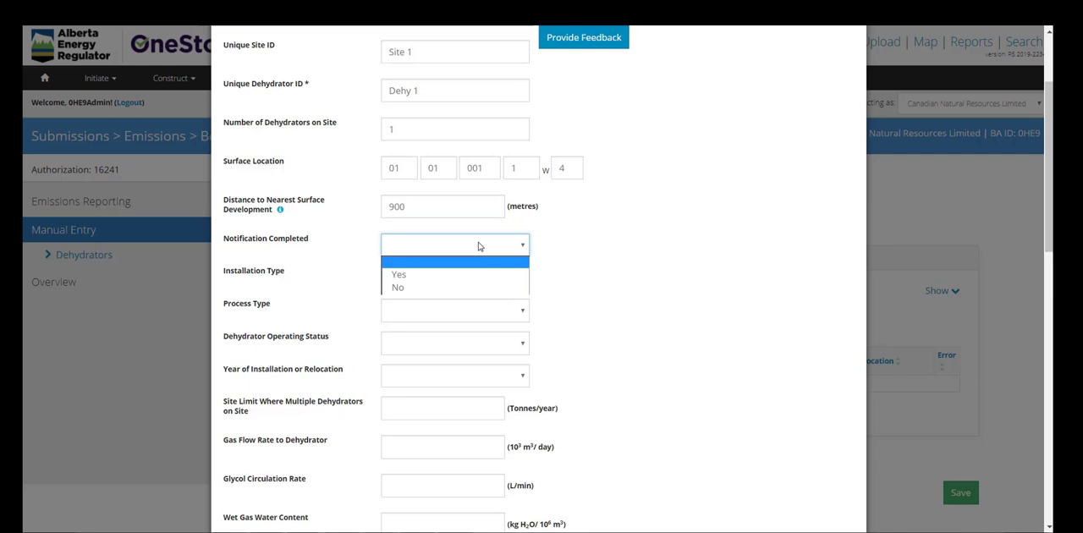
click(464, 276)
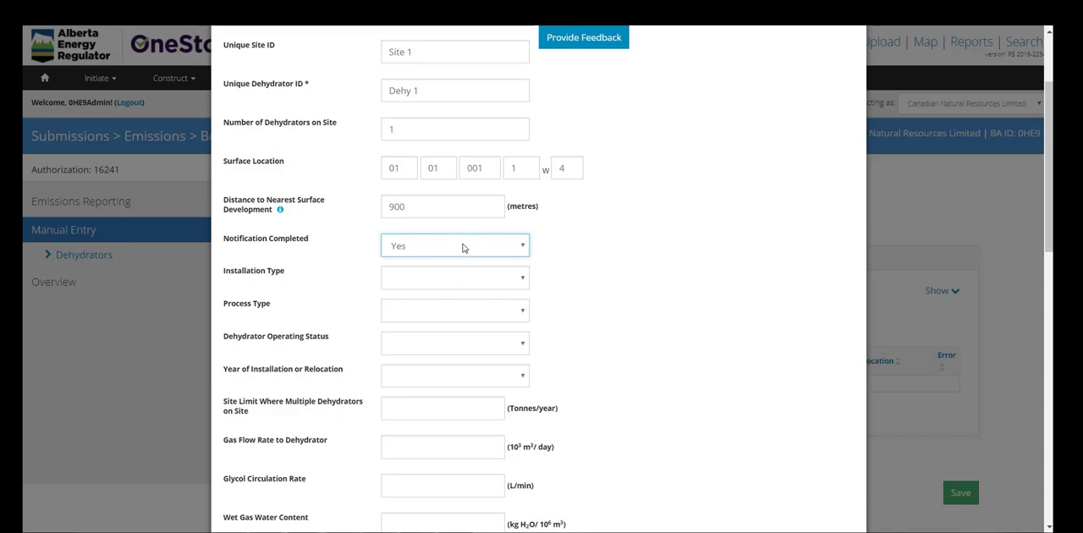
Step: Set the dehydrator's installation type to Battery and its process type to Dehydration
scroll(500, 279, down, 1)
scroll(500, 279, down, 2)
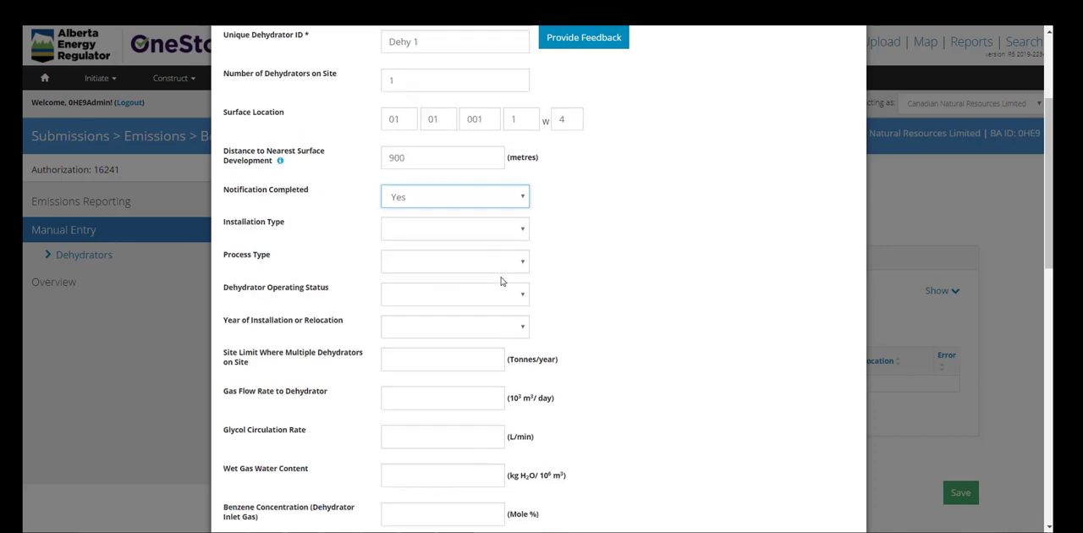
click(482, 213)
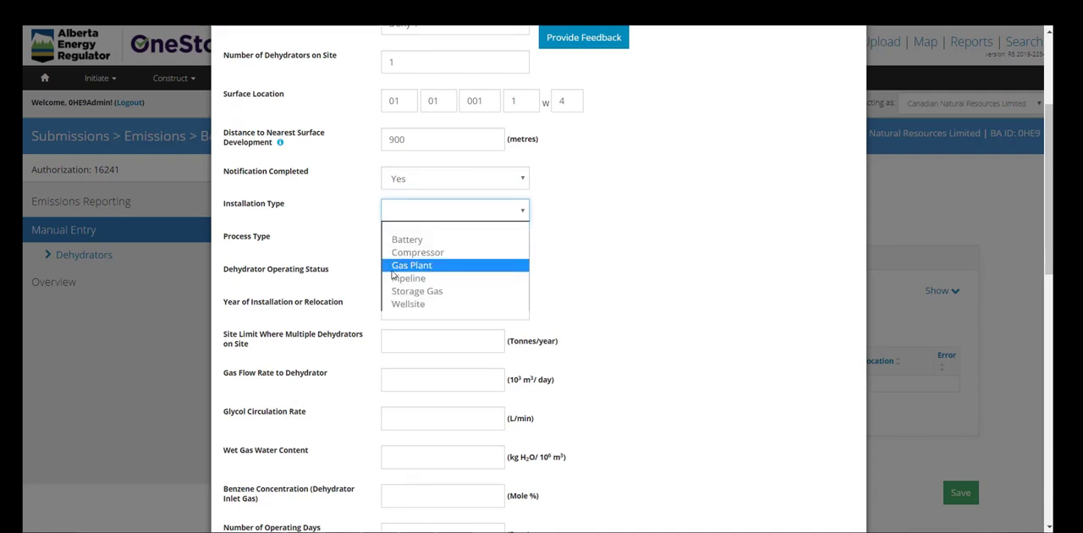
click(409, 240)
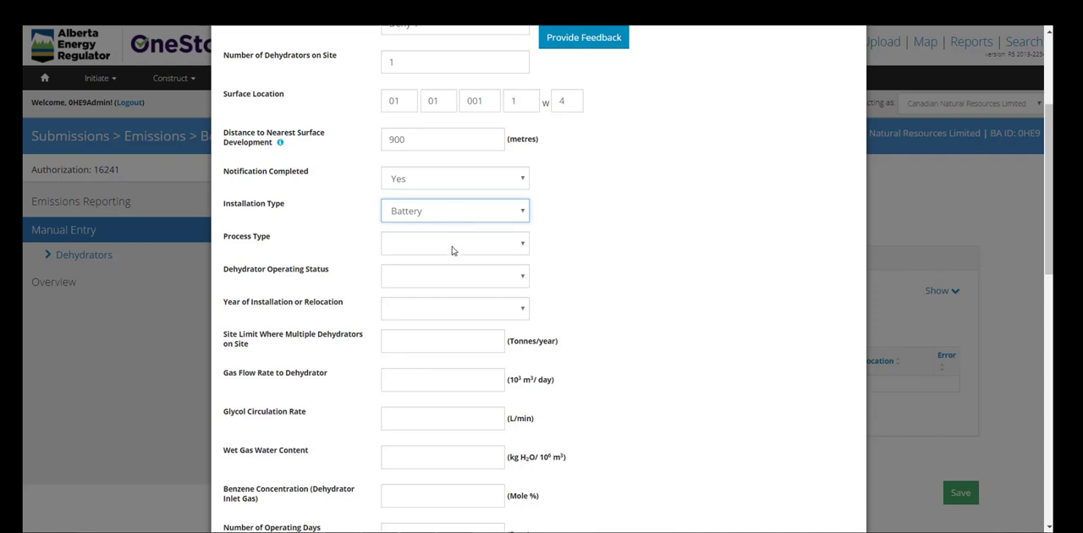
click(452, 245)
click(452, 274)
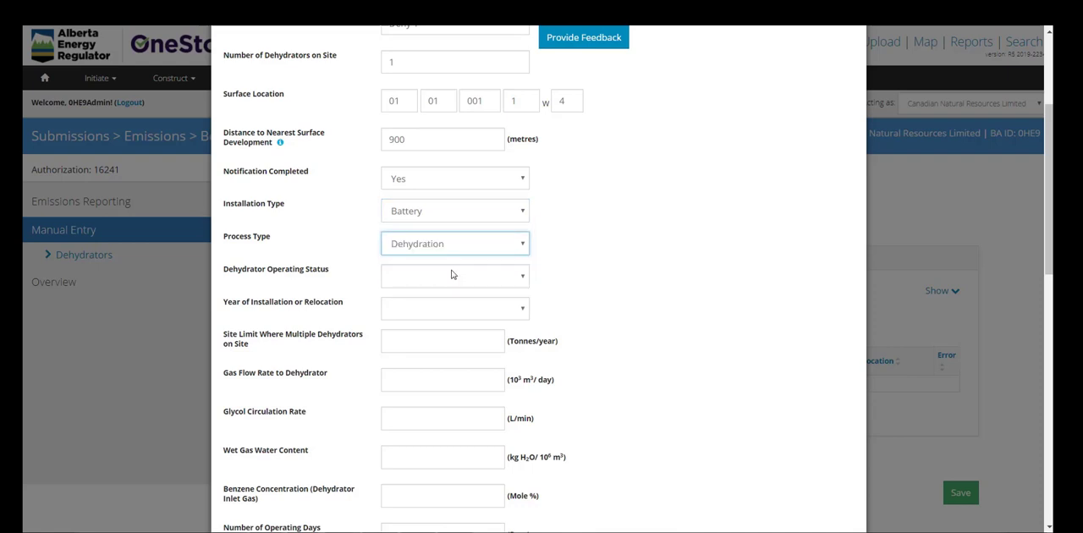
Step: Try the Decommissioned and Not-operating statuses for the dehydrator and examine how the remaining form fields respond
scroll(453, 276, down, 1)
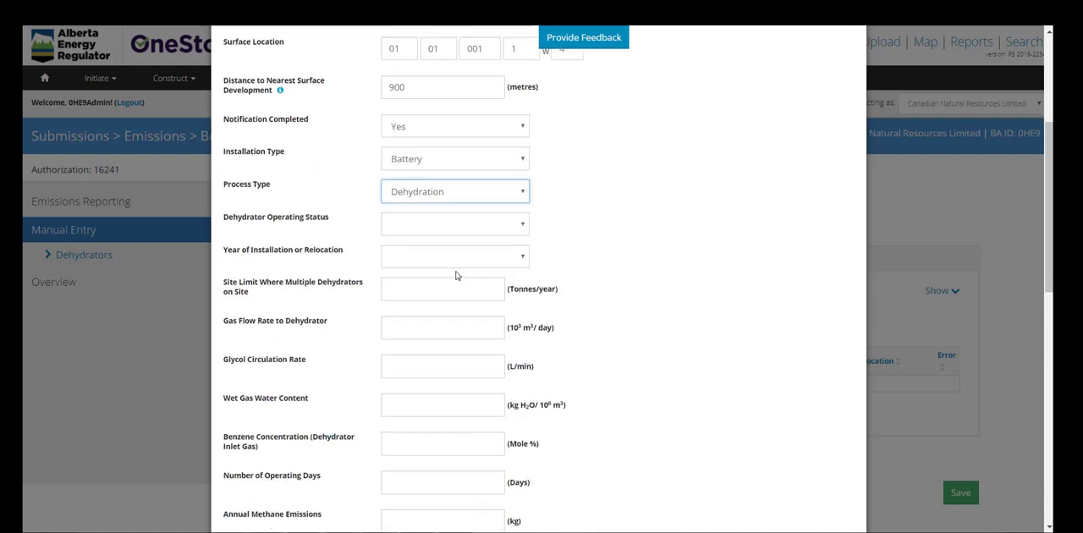
click(456, 210)
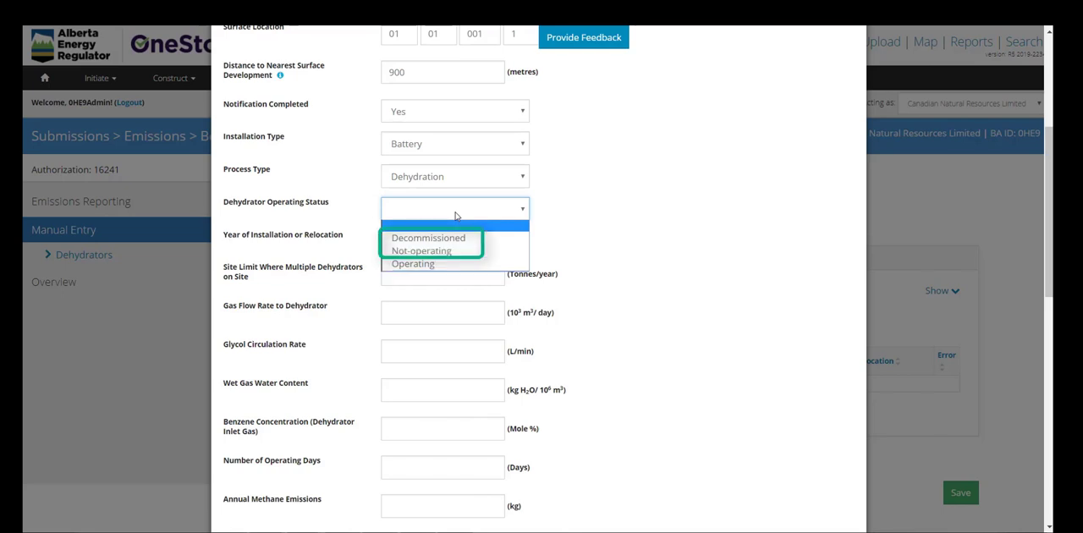
click(440, 238)
scroll(447, 198, down, 1)
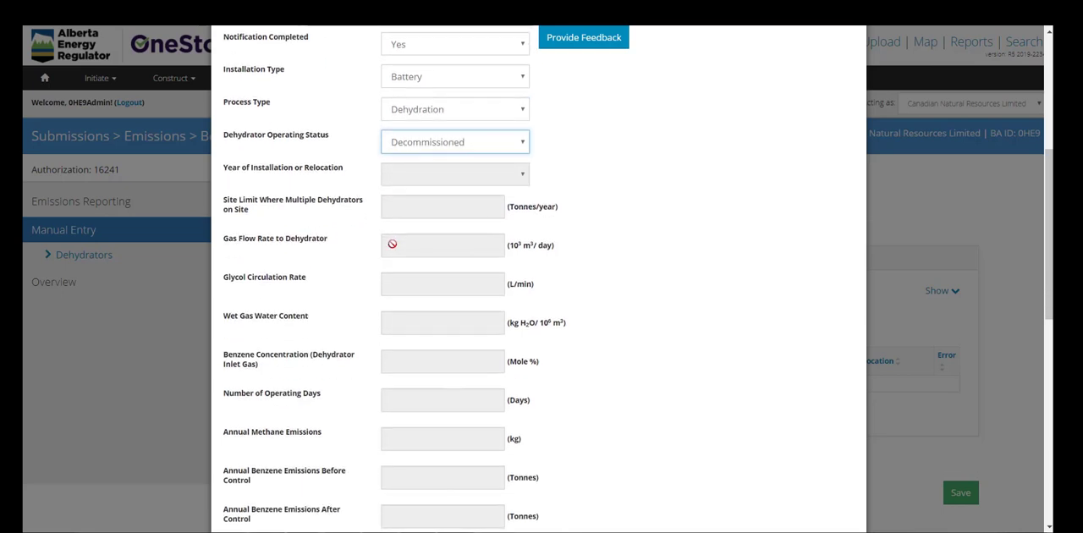
click(460, 155)
click(456, 184)
scroll(453, 182, down, 6)
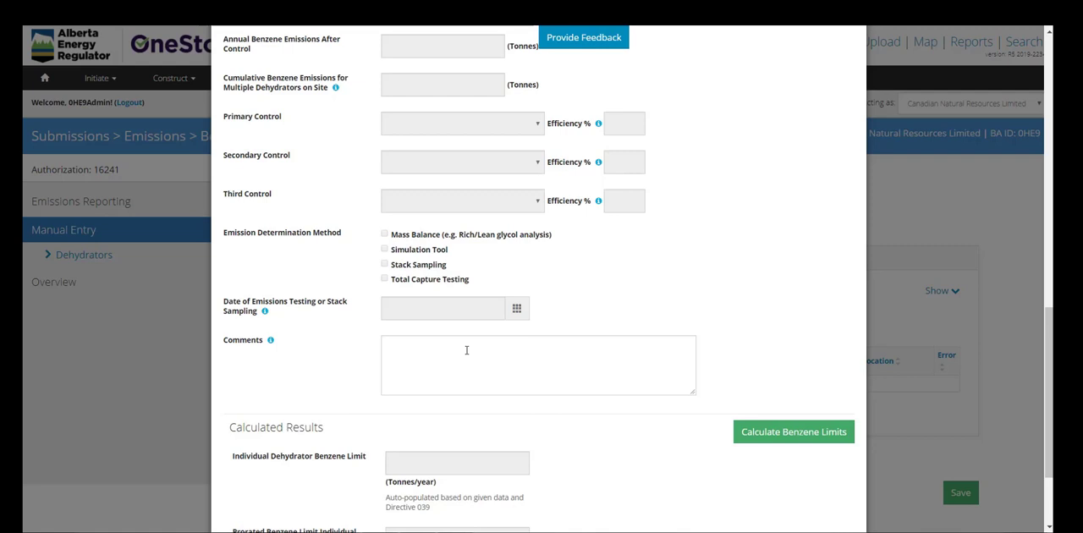
Step: Set the dehydrator's operating status to Operating and its year of installation or relocation to 2015
scroll(466, 349, up, 5)
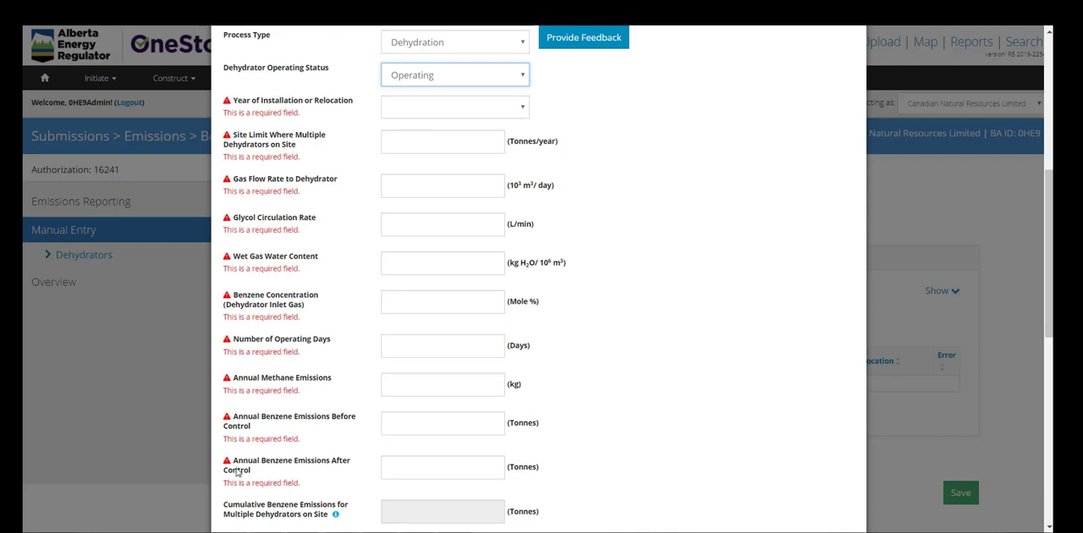
scroll(241, 364, up, 1)
click(402, 175)
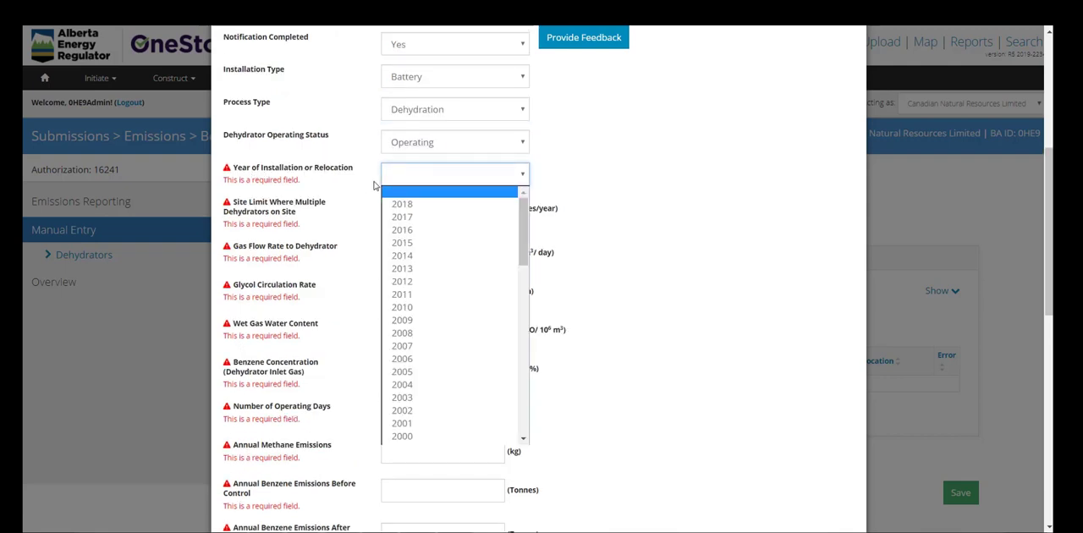
click(417, 243)
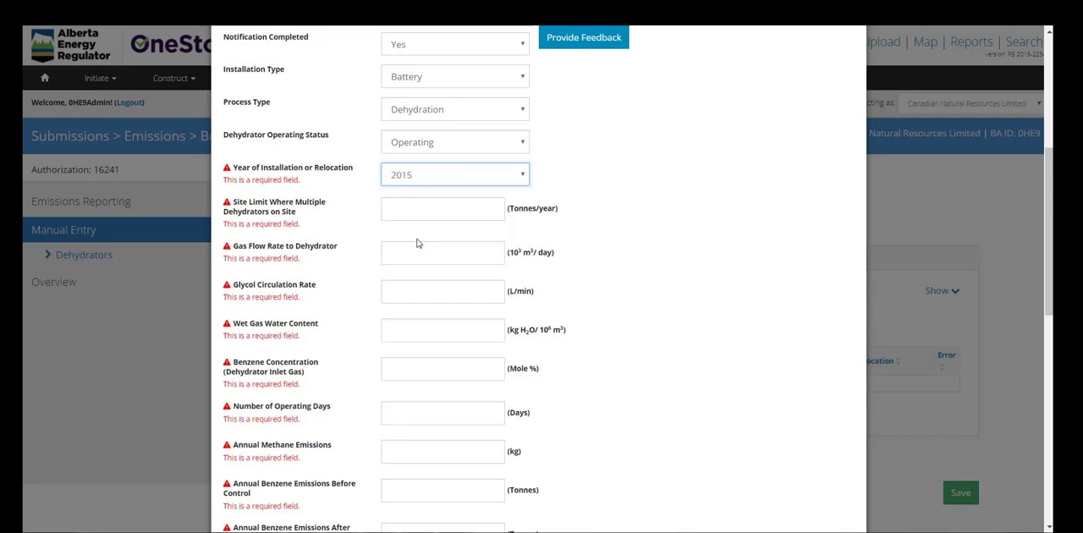
Step: Set the site limit for multiple dehydrators to 1.0 tonnes/year and the gas flow rate to the dehydrator to 300
scroll(418, 243, down, 1)
click(401, 145)
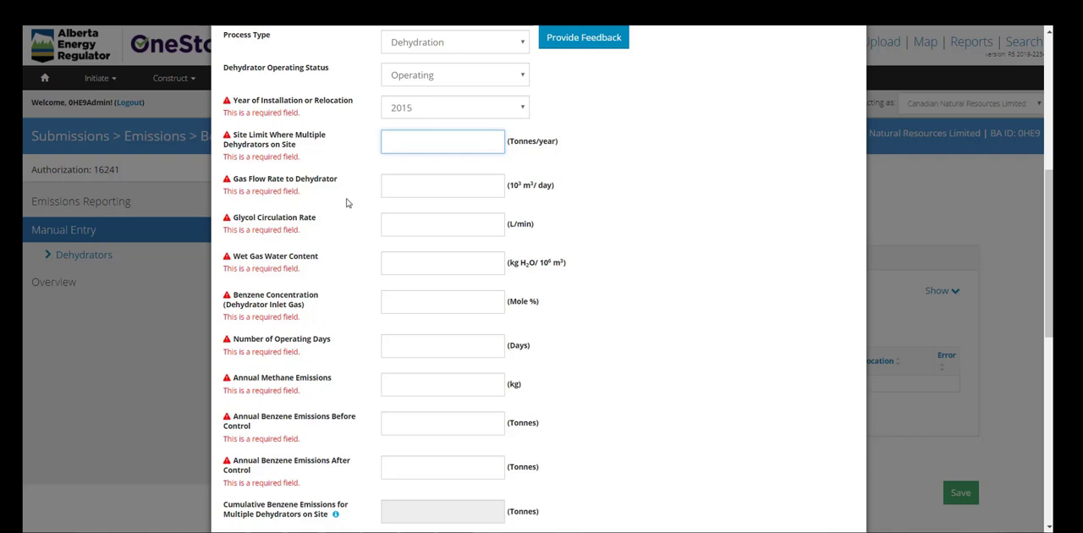
text(1.0)
click(407, 183)
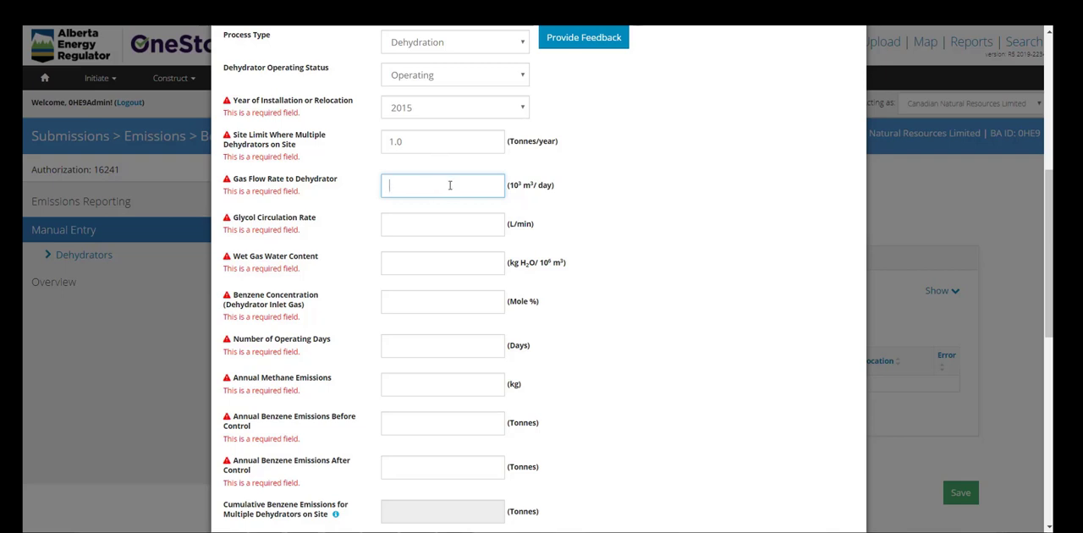
text(300)
Step: Set the glycol circulation rate to 1.29 L/min and the wet gas water content to 20
click(464, 227)
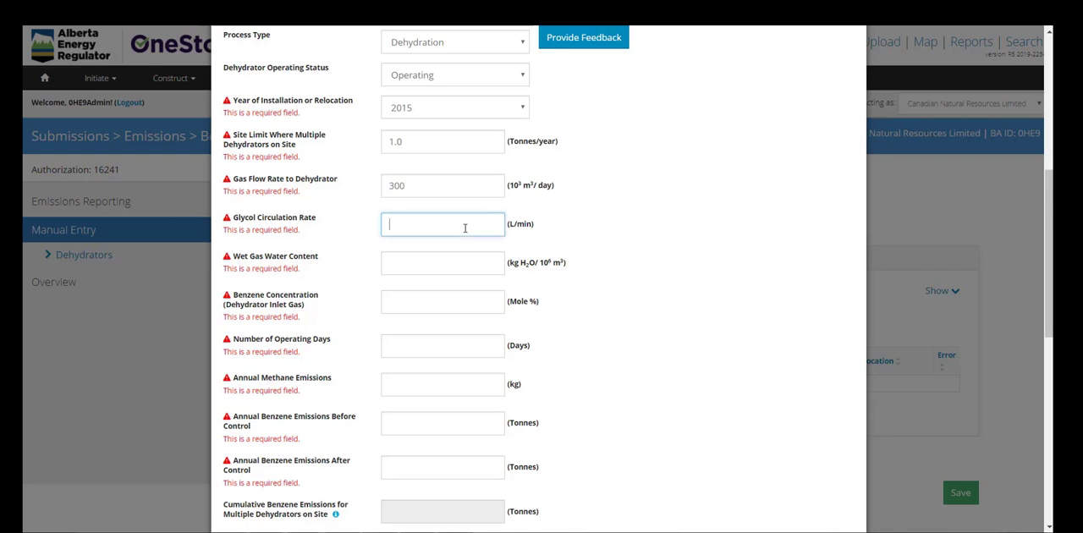
text(1)
click(465, 256)
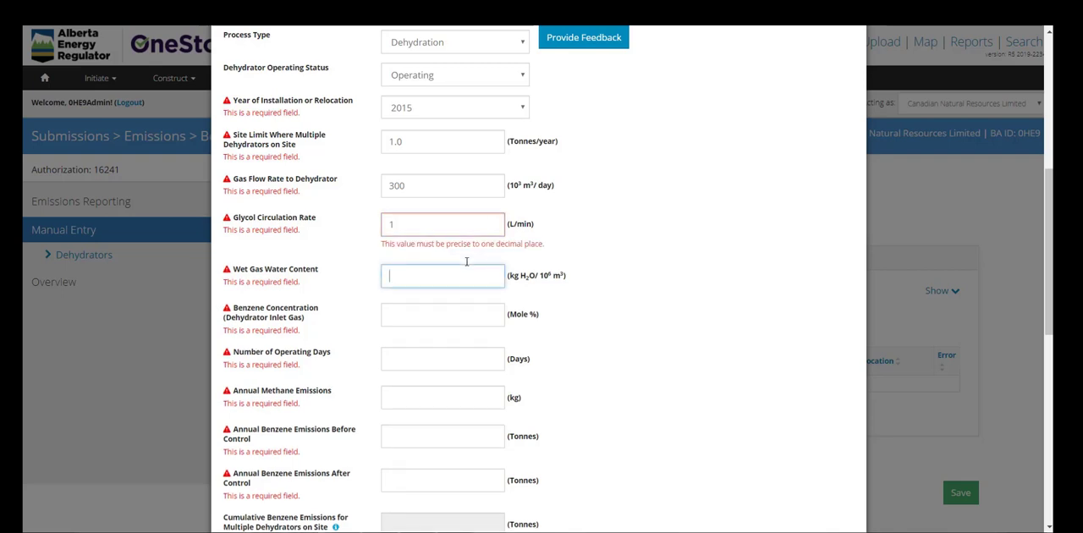
click(421, 227)
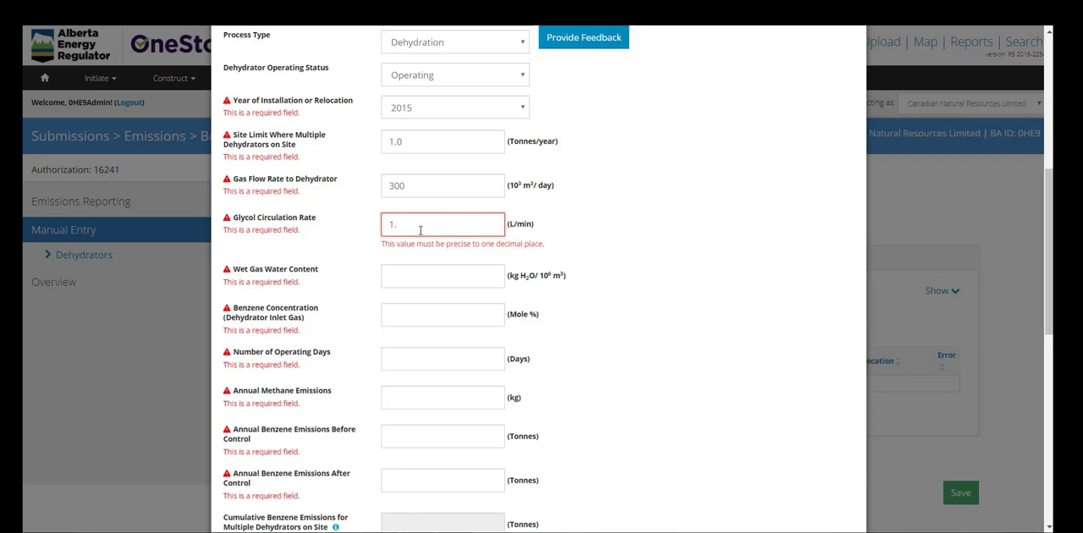
text(.29)
key(Tab)
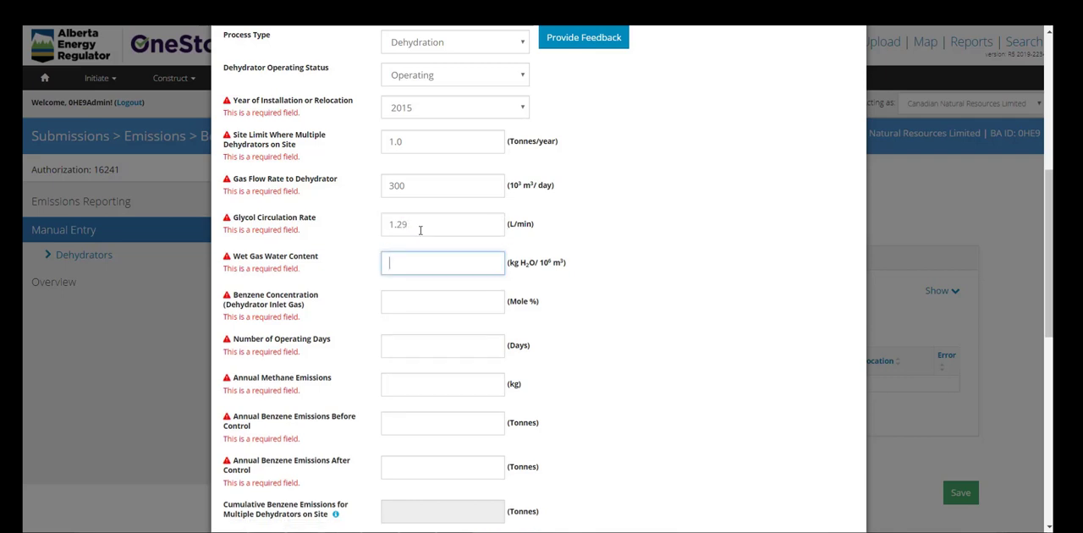
text(20)
key(Tab)
Step: Set the benzene concentration of the dehydrator inlet gas to 0.00543 mole %
scroll(457, 241, down, 1)
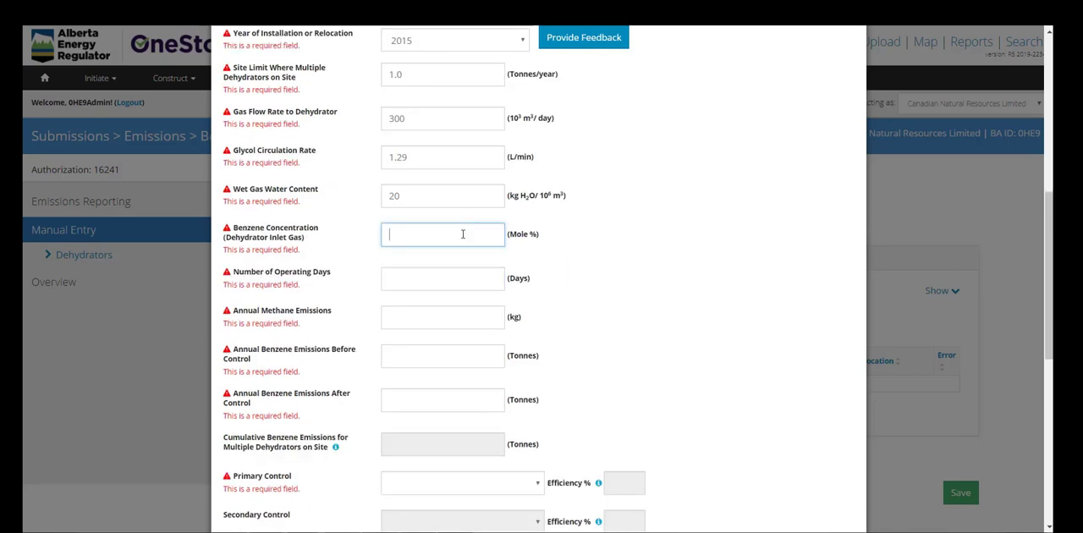
text(0.5)
key(Tab)
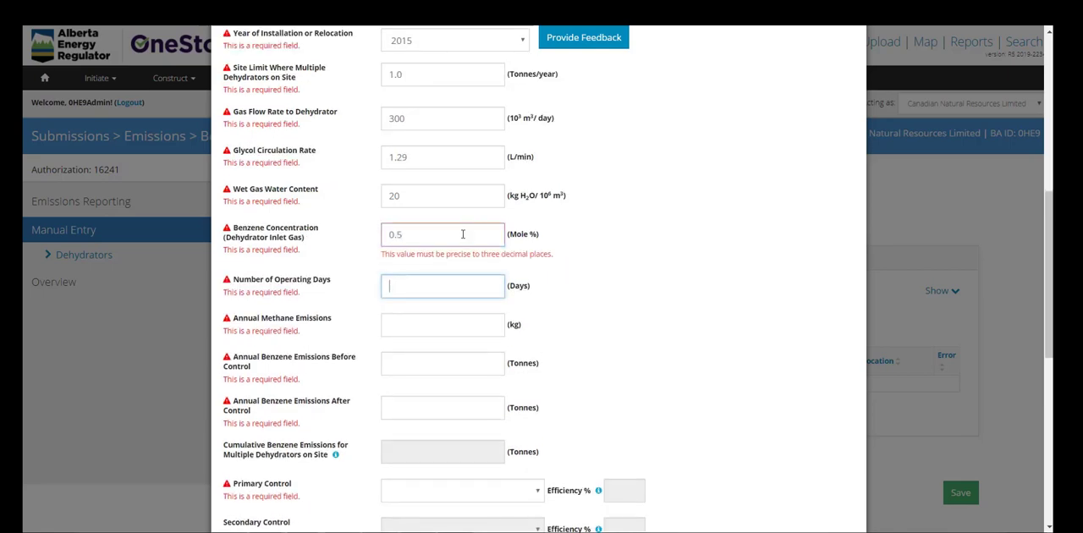
click(463, 234)
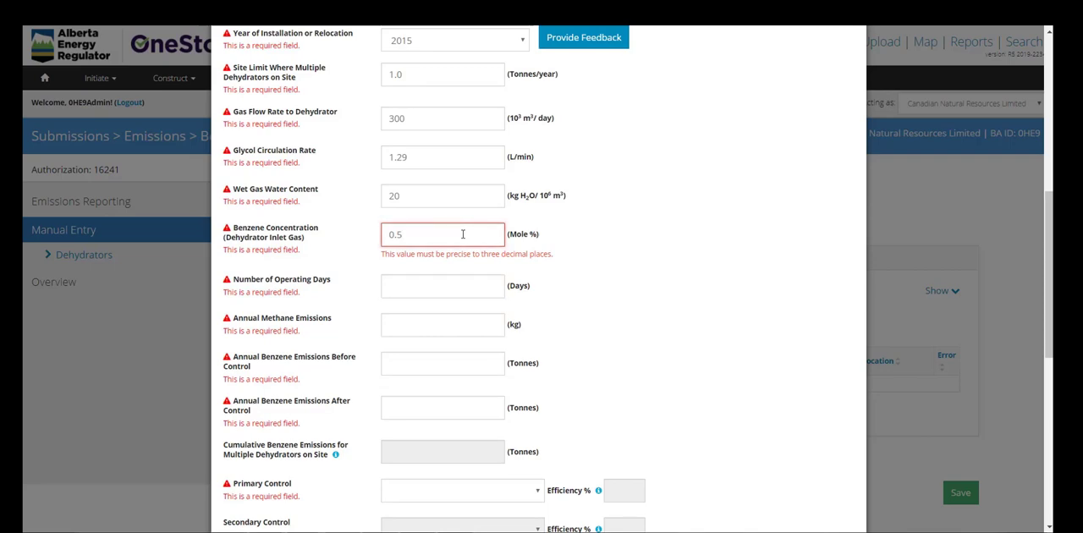
key(BackSpace)
text(00543)
key(Tab)
scroll(463, 230, down, 2)
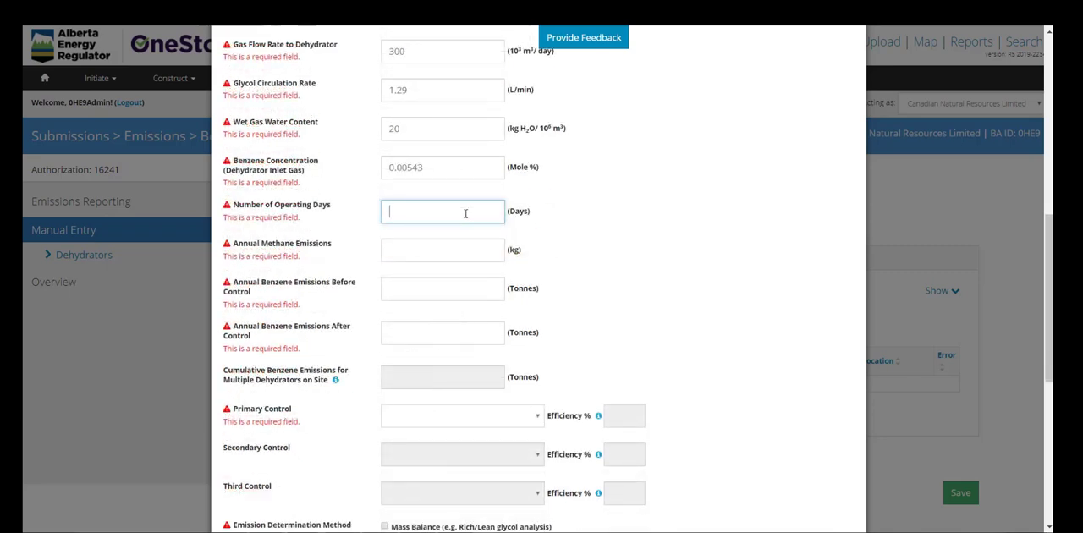
Step: Set the number of operating days to 365 and the annual methane emissions to 10000 kg
text(365)
key(Tab)
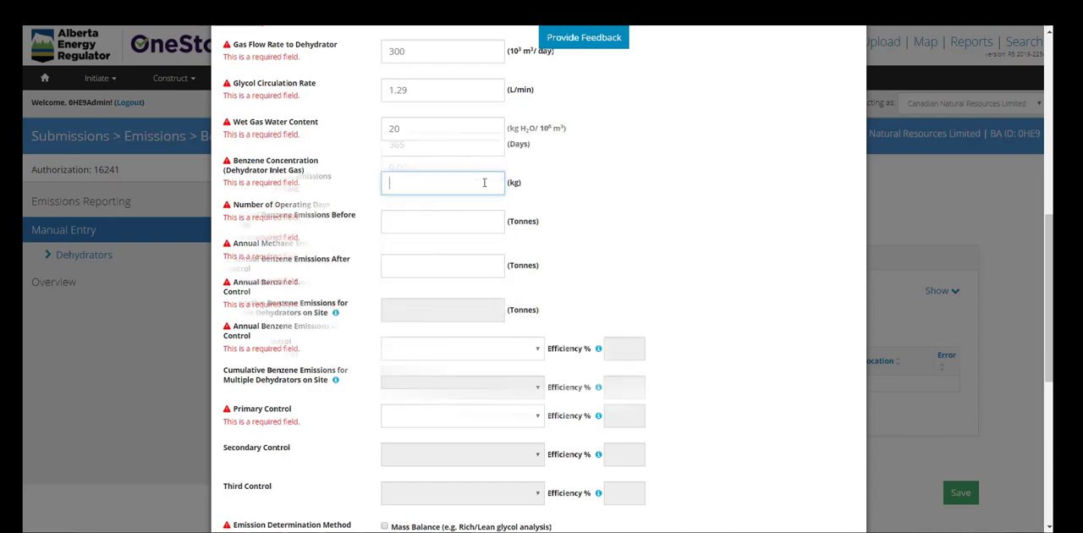
scroll(474, 203, down, 1)
text(1)
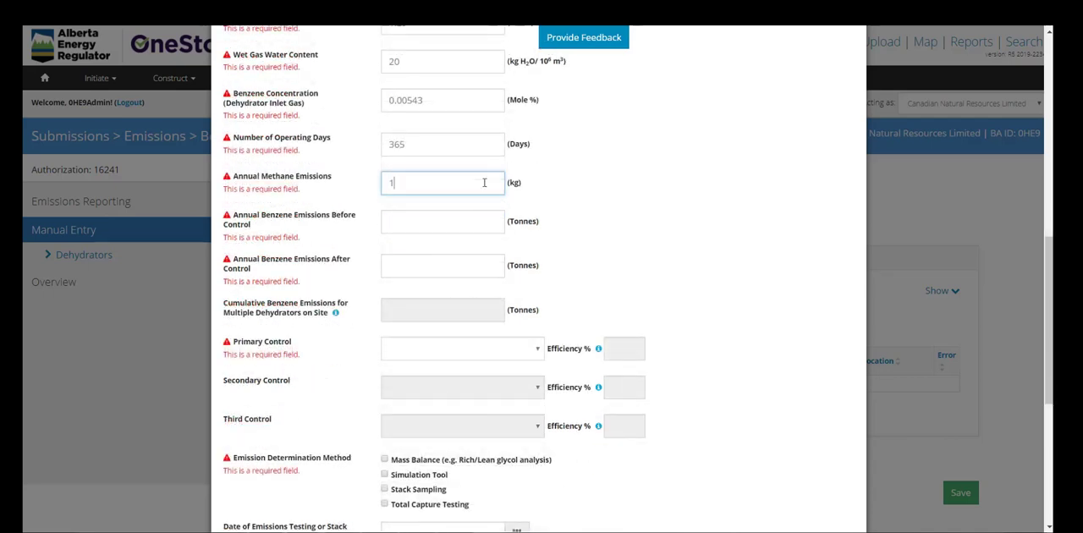
text(0000)
Step: Set the annual benzene emissions to 3.00 tonnes before control and 0.30 tonnes after control
scroll(478, 170, down, 1)
click(476, 159)
text(3)
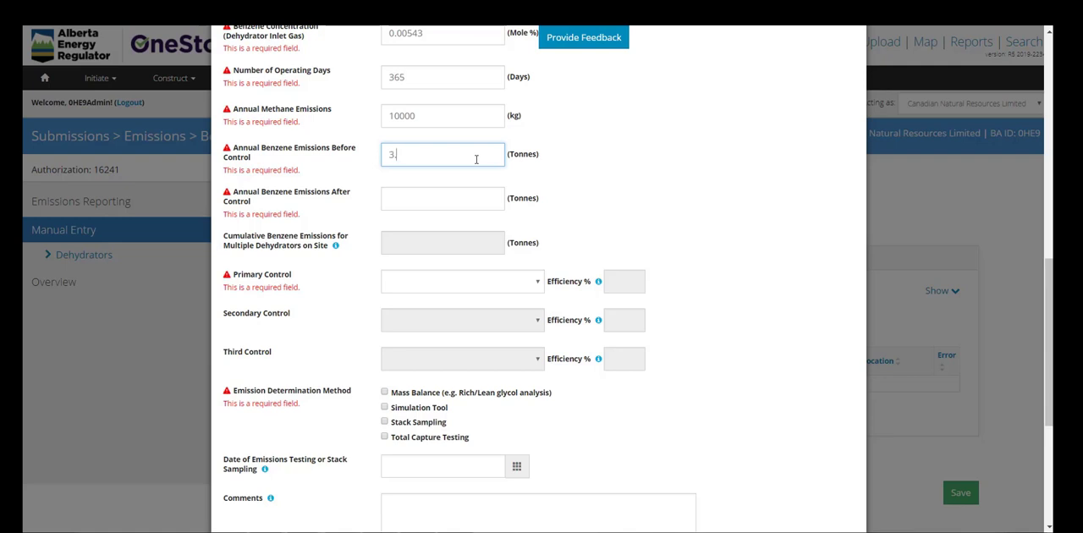
text(.00)
key(Tab)
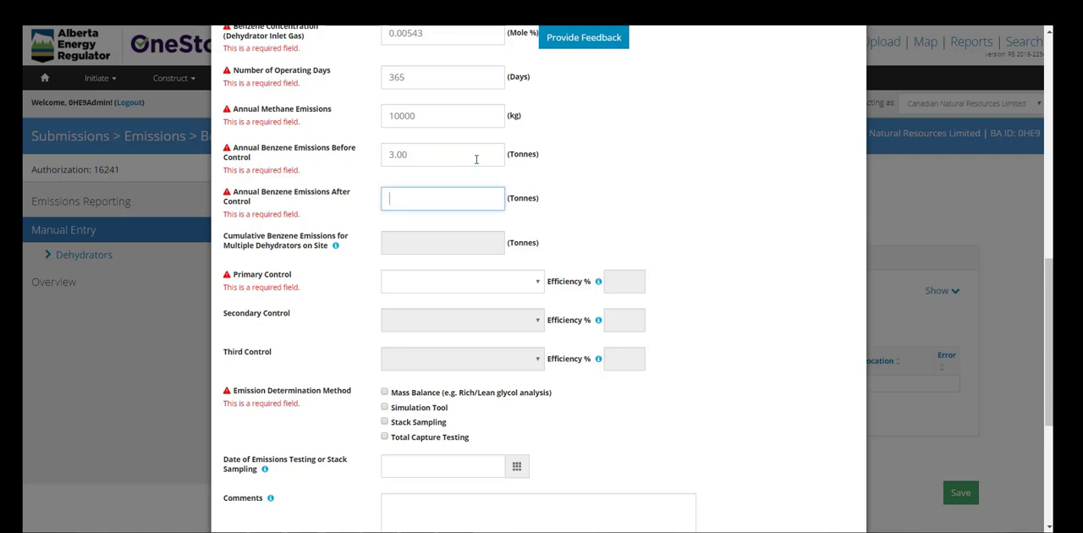
text(0.)
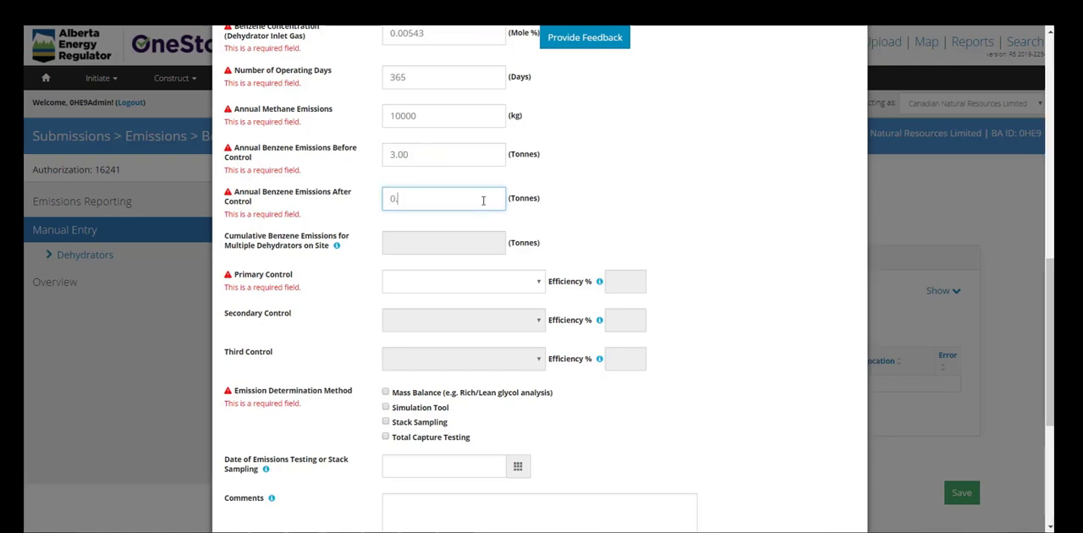
text(30)
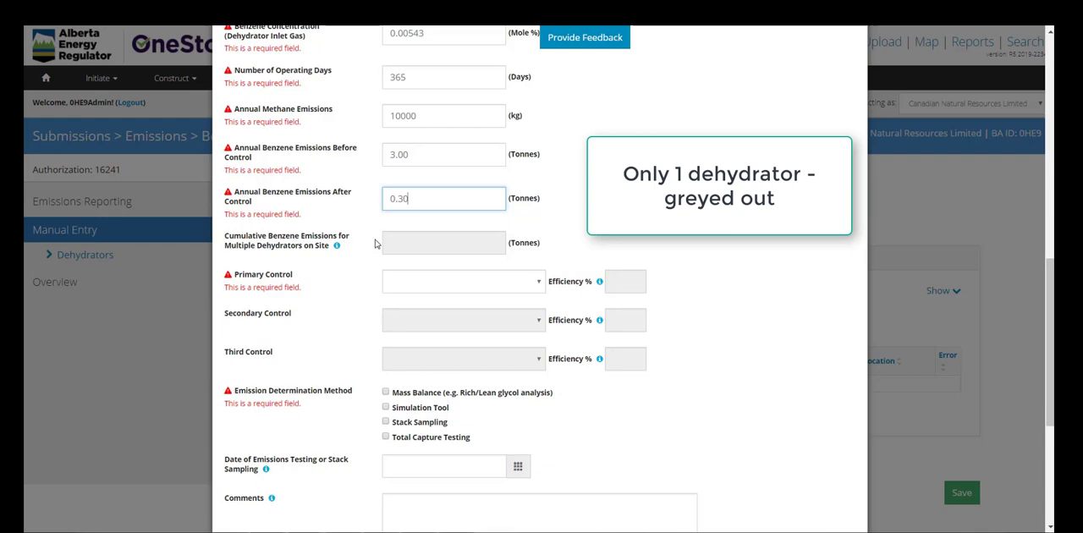
Step: Try No Control as the dehydrator's primary control
scroll(376, 244, down, 1)
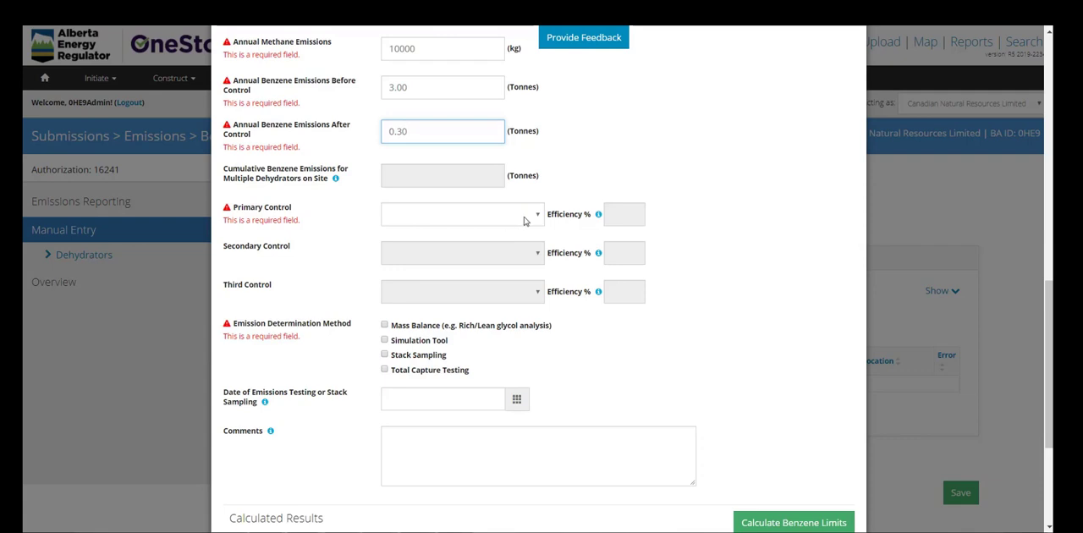
click(527, 220)
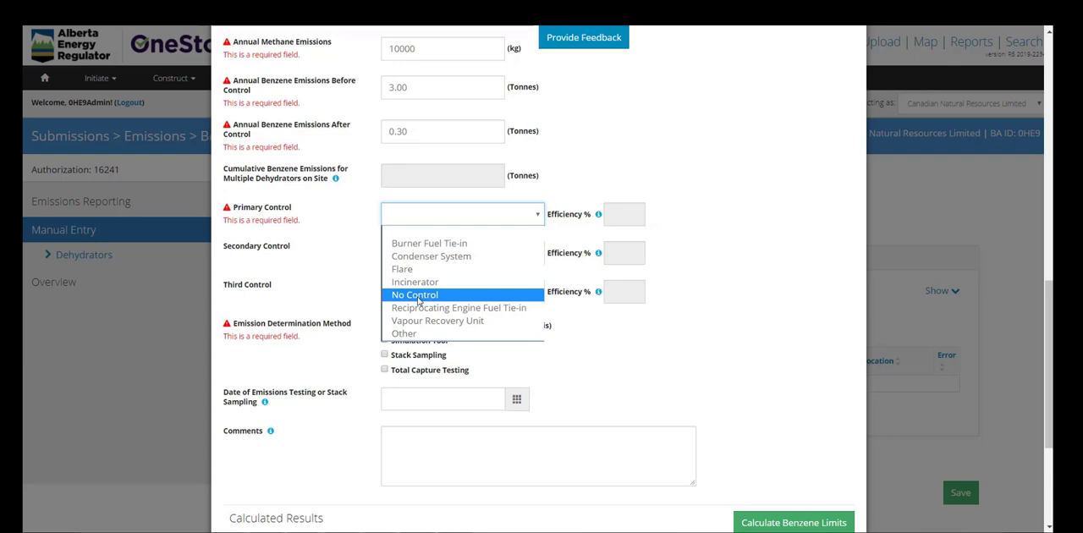
click(418, 295)
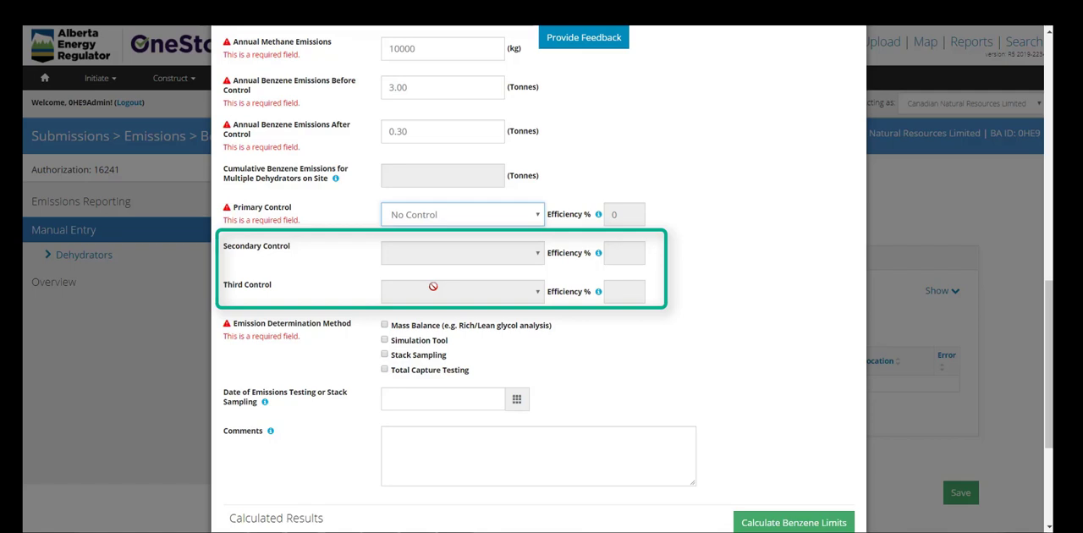
Step: Set the primary control to Flare with an efficiency of 90% and open the secondary control options
click(462, 214)
click(410, 268)
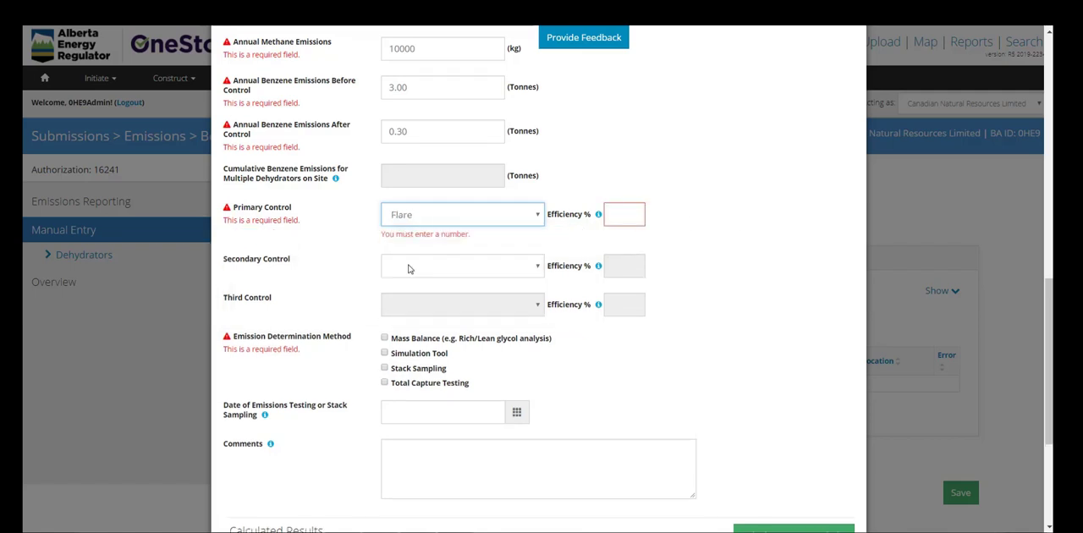
click(623, 218)
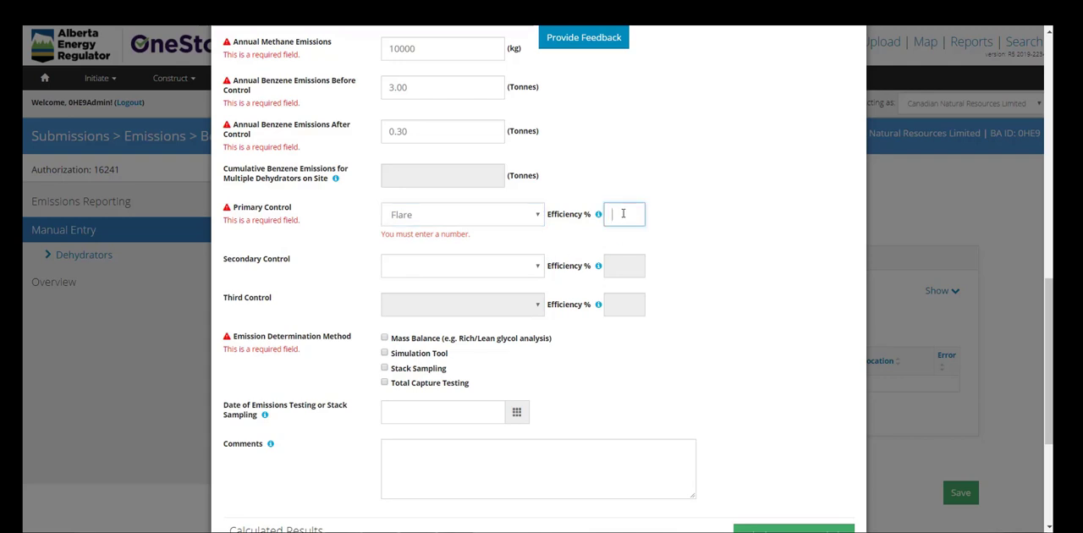
text(90)
scroll(578, 222, down, 1)
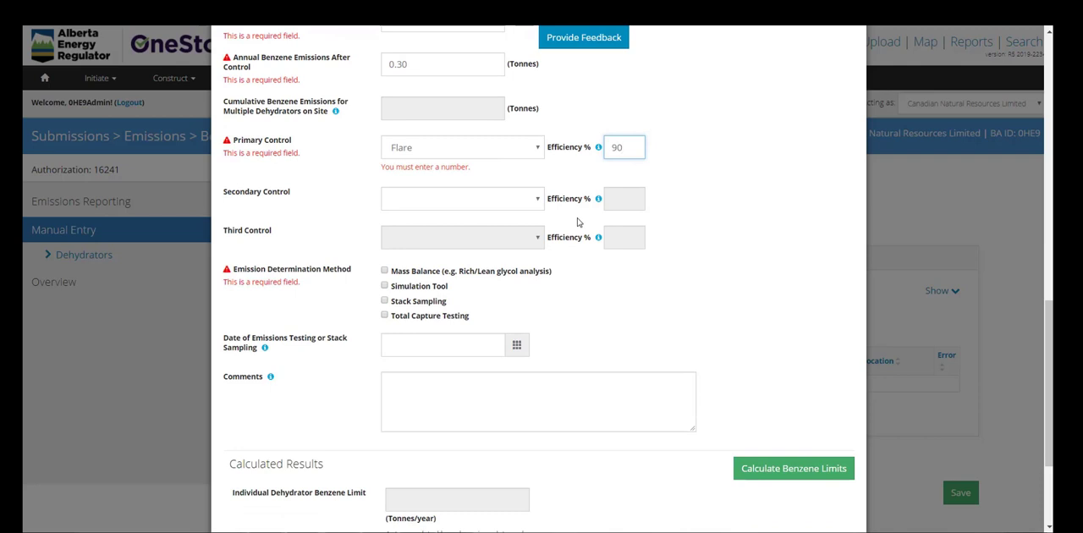
click(537, 201)
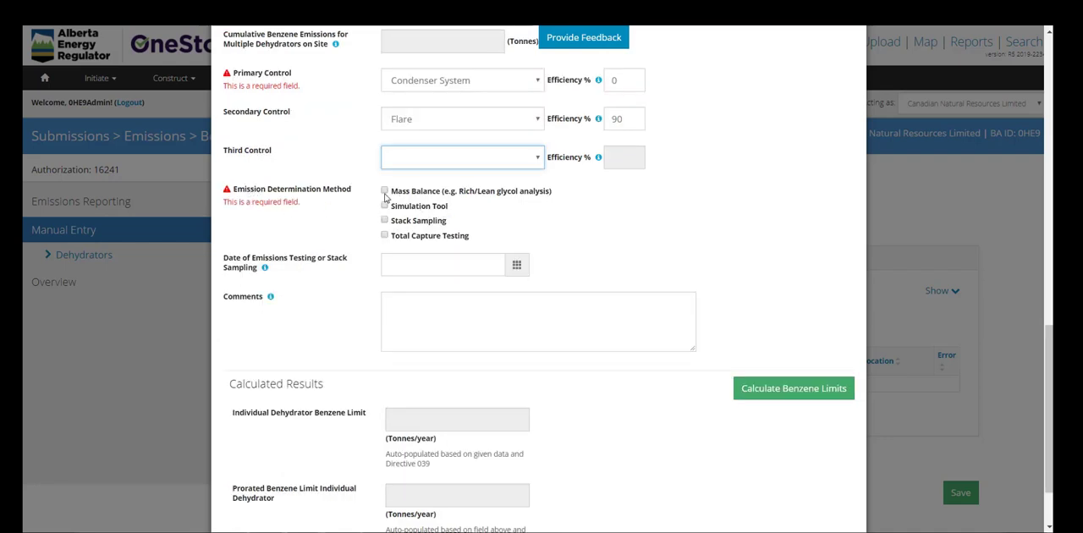
Step: Set the emission determination method to Stack Sampling and Total Capture Testing, leaving Mass Balance and Simulation Tool unselected
click(384, 192)
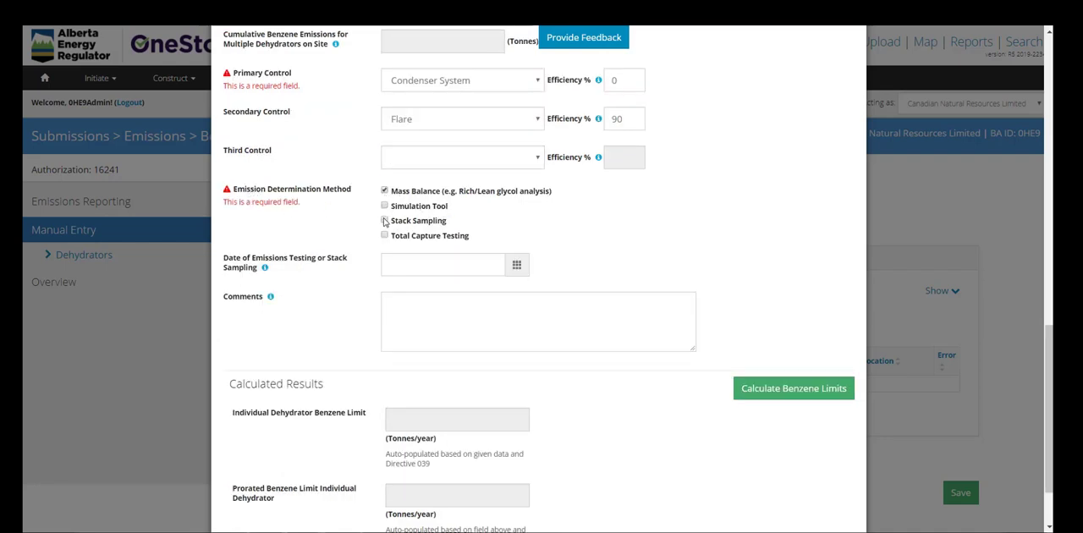
click(385, 219)
click(385, 208)
click(385, 207)
click(385, 220)
click(385, 221)
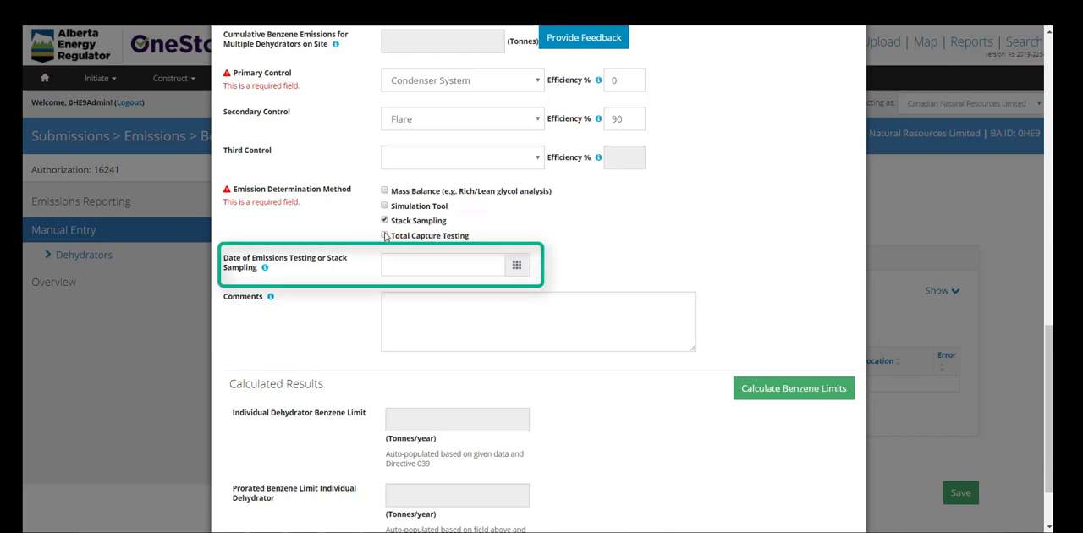
click(385, 236)
Step: Set the date of emissions testing or stack sampling to 03/01/2017
click(426, 263)
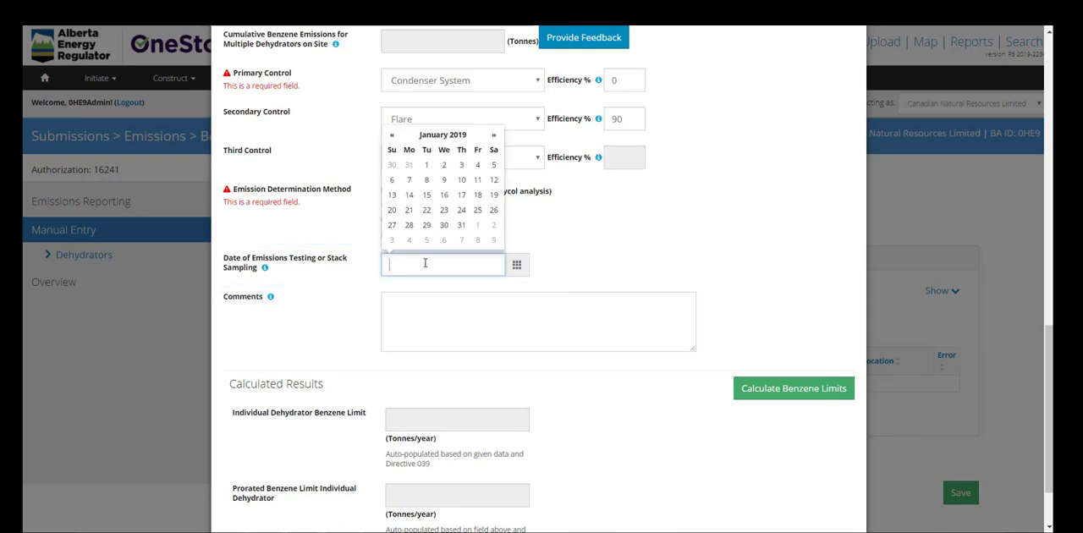
click(434, 135)
click(390, 132)
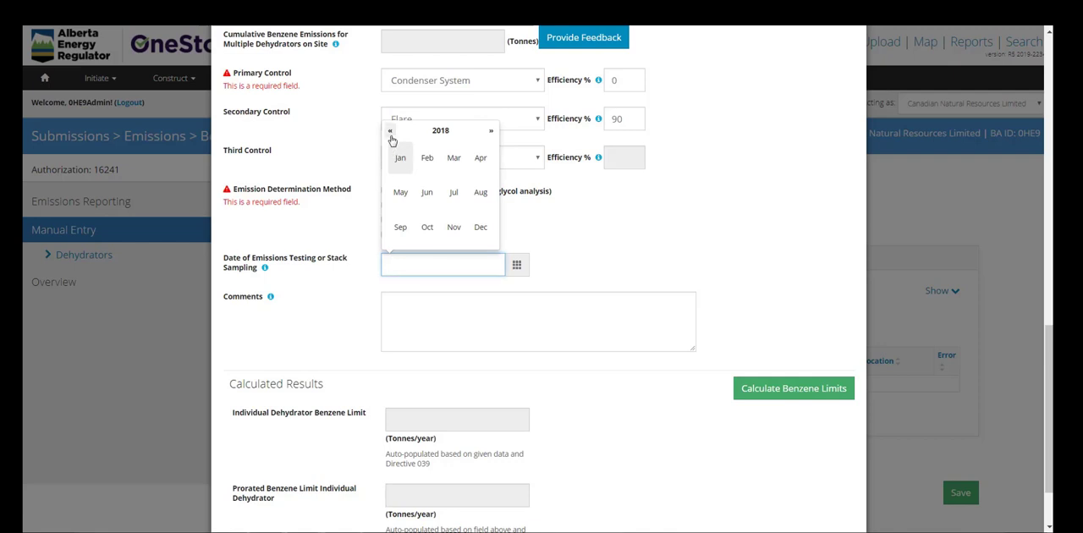
click(391, 133)
click(453, 157)
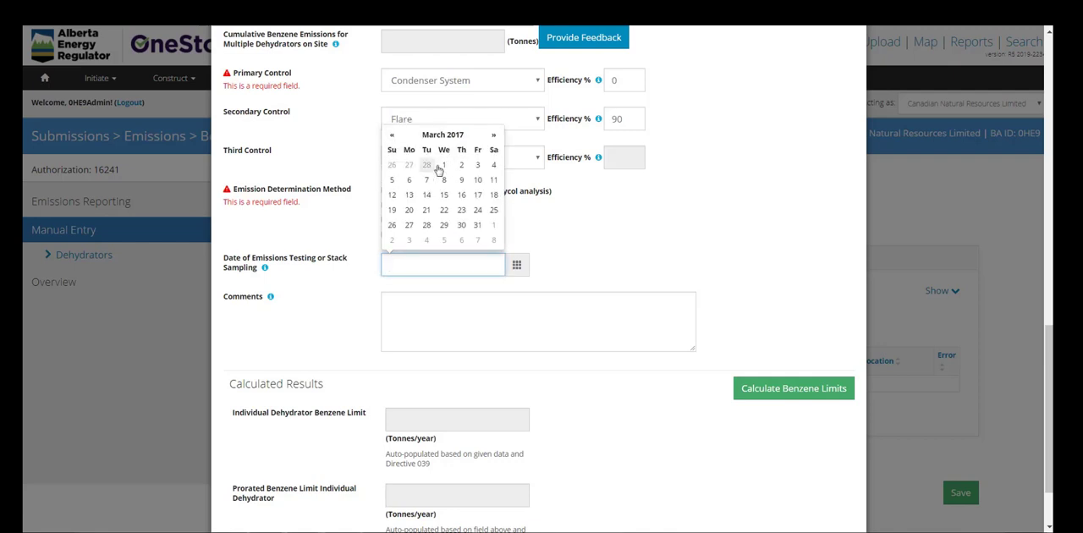
click(442, 165)
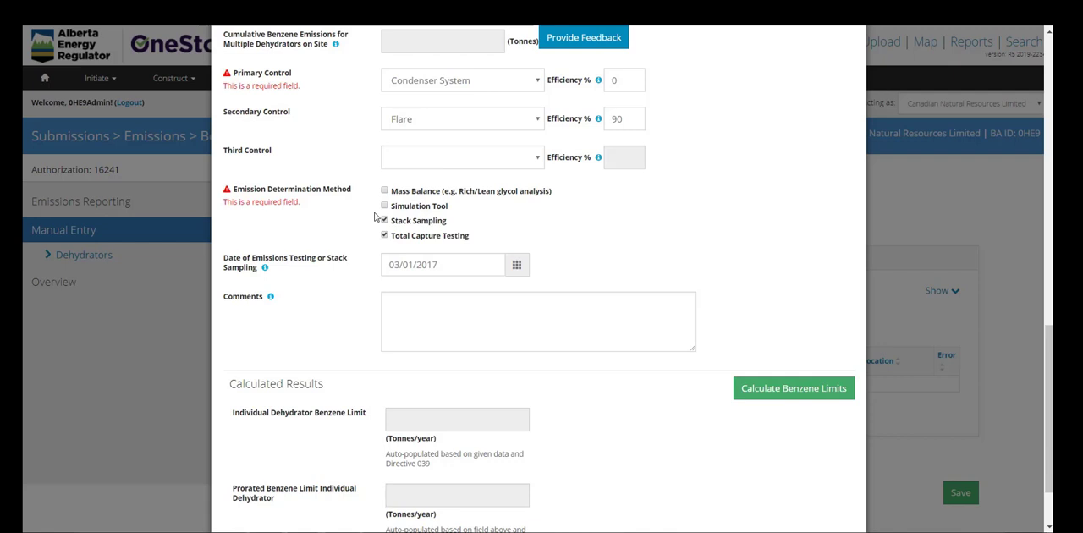
Step: Enter "notes" as the comment and calculate the dehydrator's benzene limits
click(447, 317)
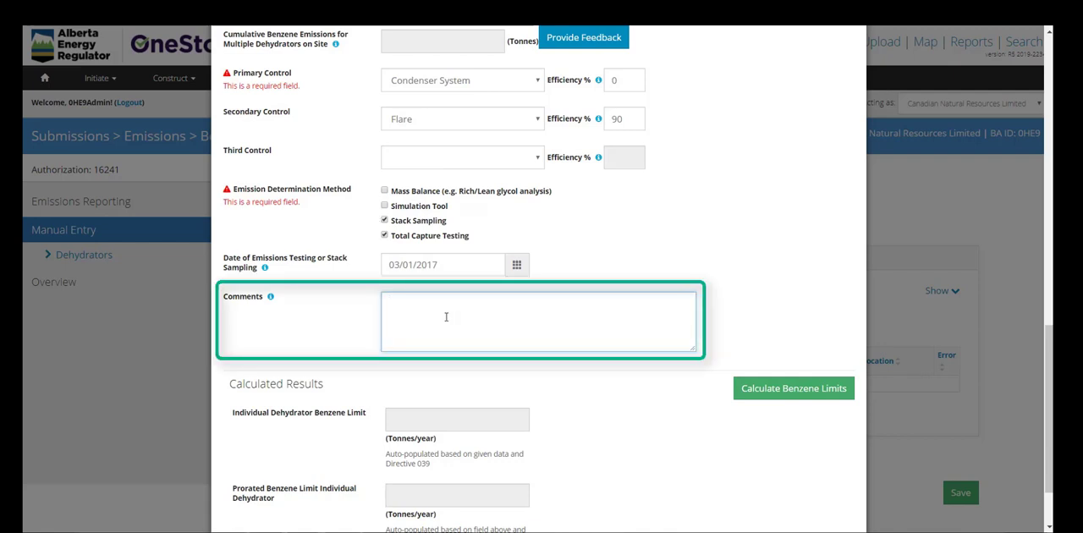
text(notes)
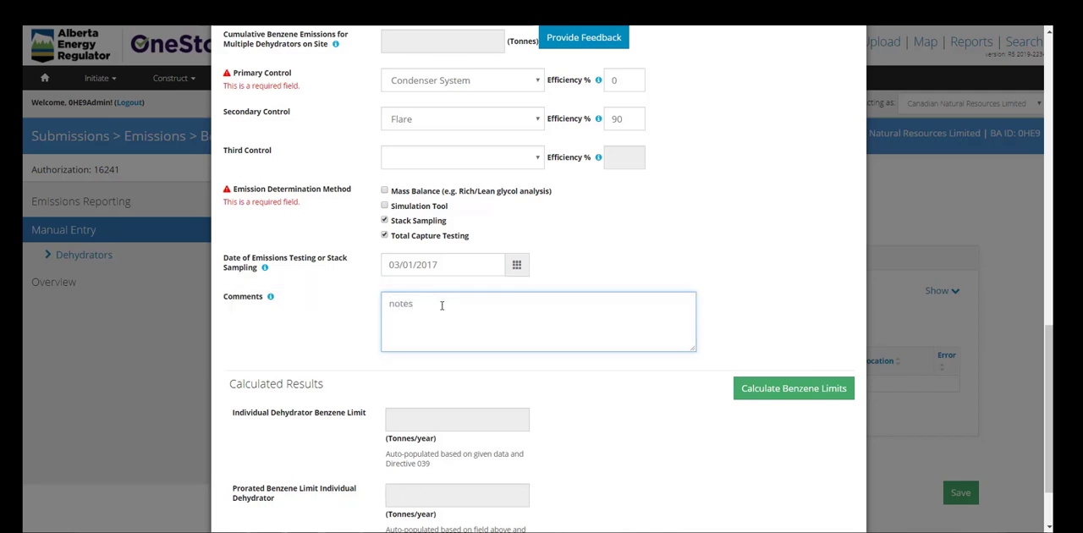
scroll(771, 310, down, 1)
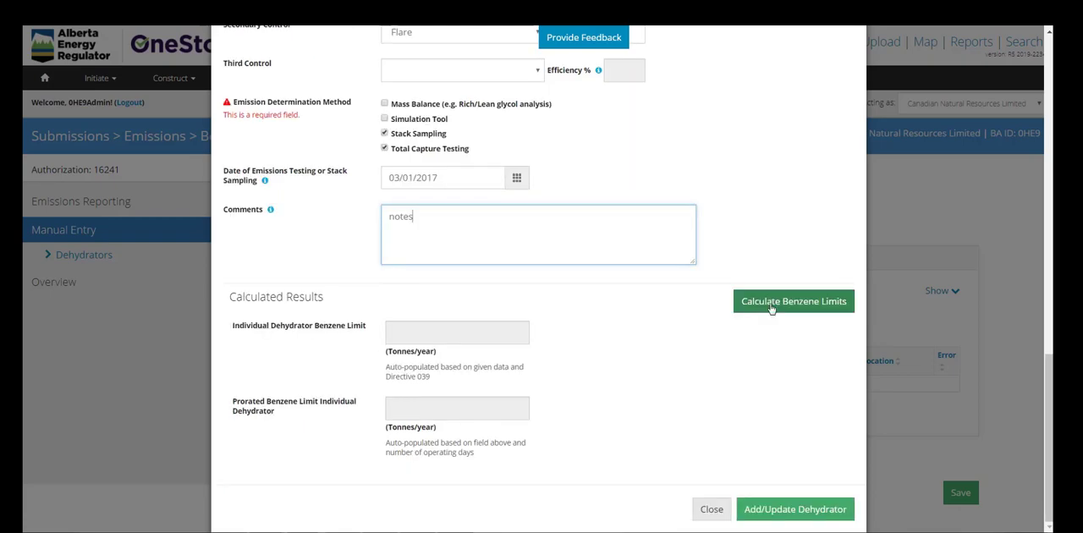
click(772, 309)
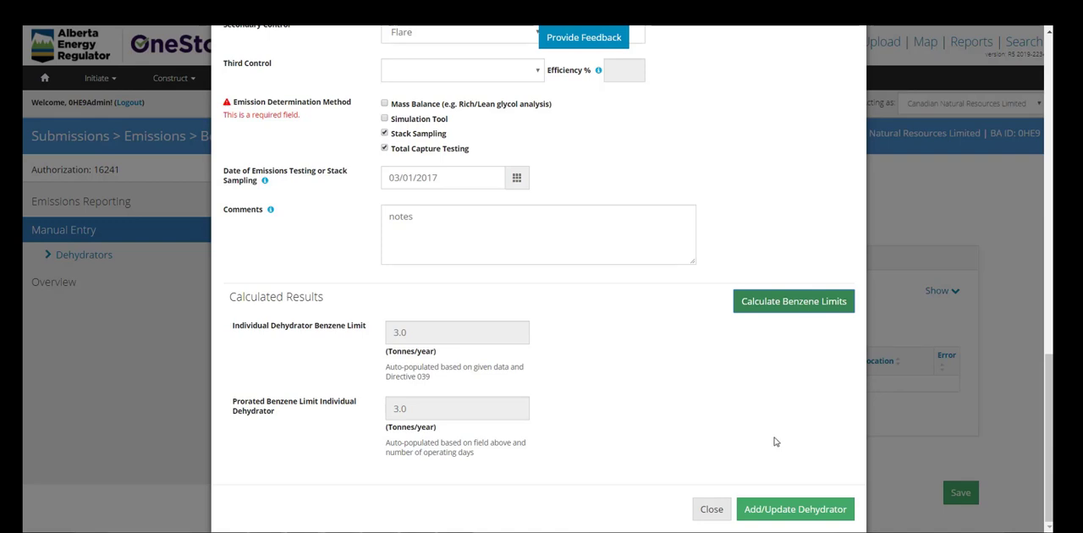
Step: Add the completed dehydrator record to the Dehydrators list and select its row
click(767, 511)
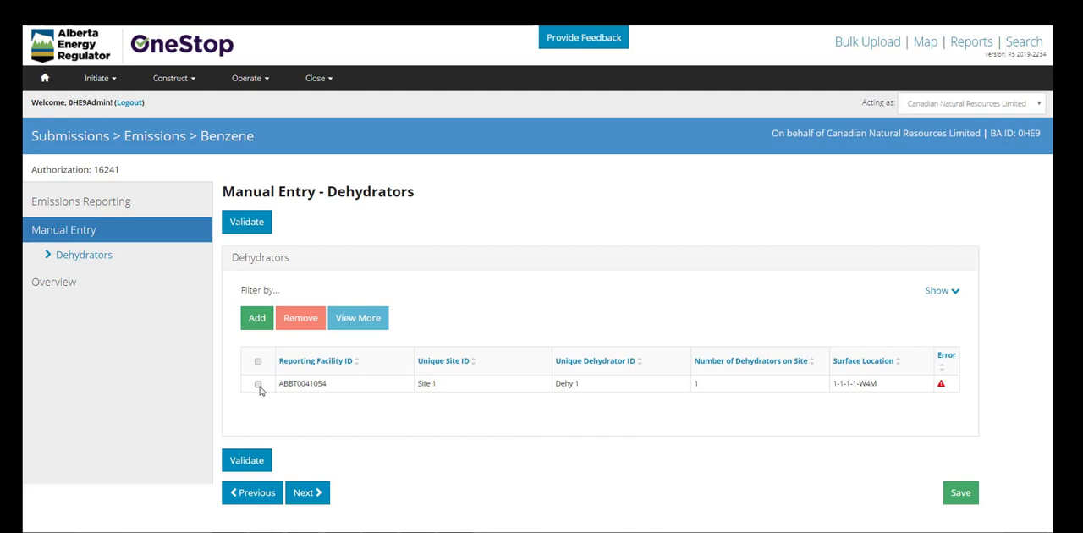
click(258, 385)
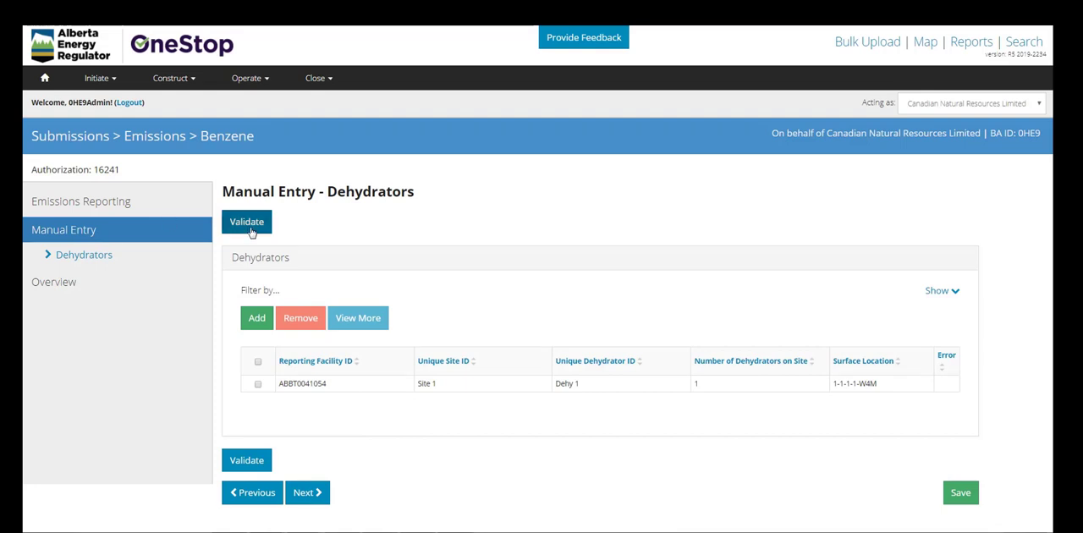
Step: Validate all records in the Dehydrators list and proceed to the Overview's validation and business rule results
click(258, 362)
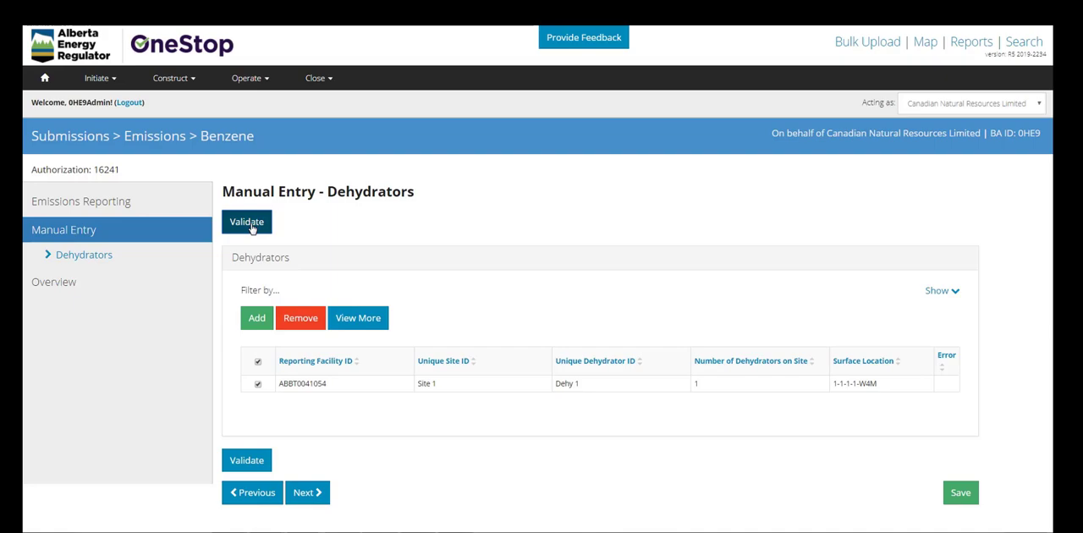
click(250, 224)
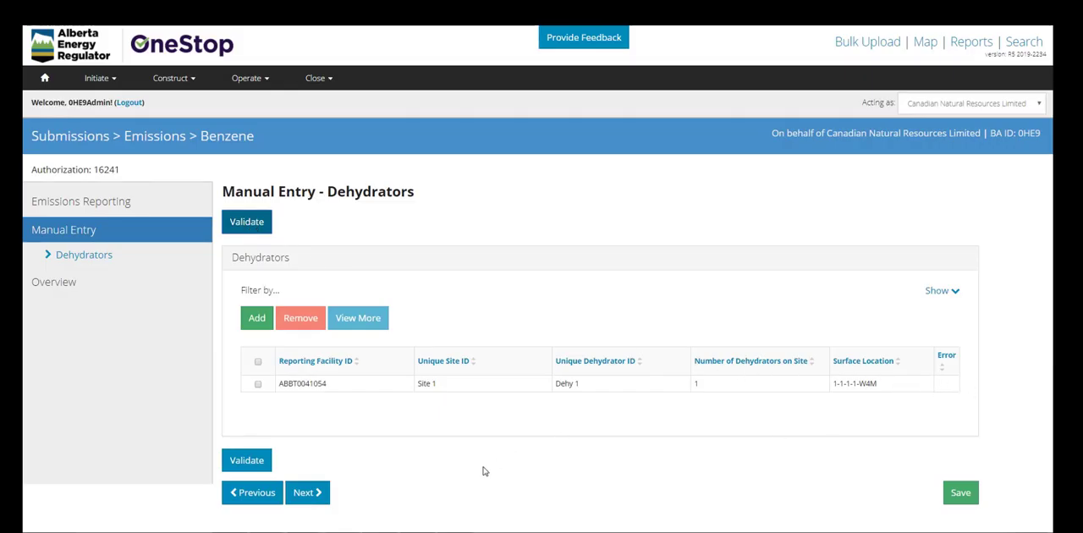
click(305, 493)
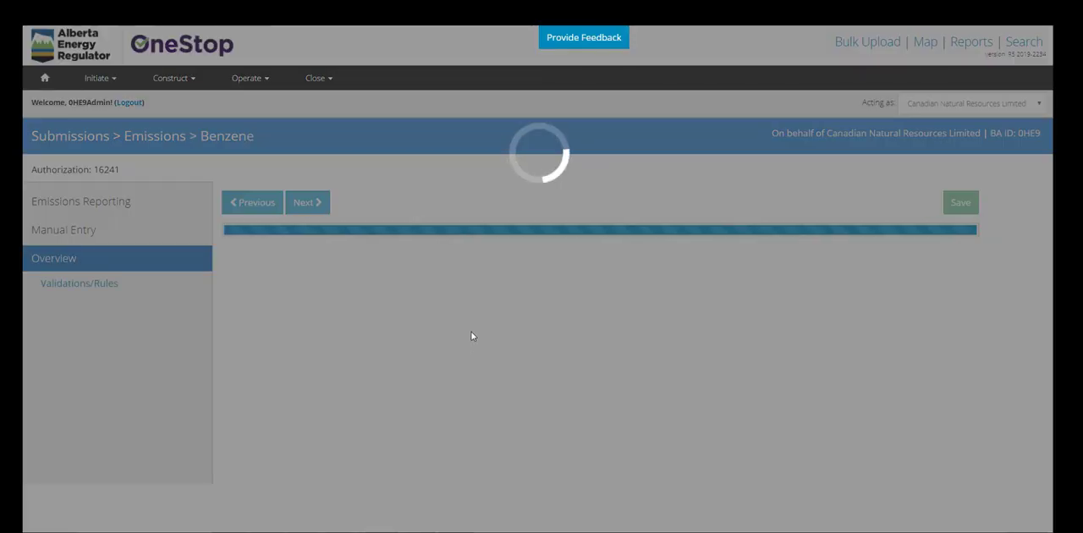
scroll(472, 336, down, 3)
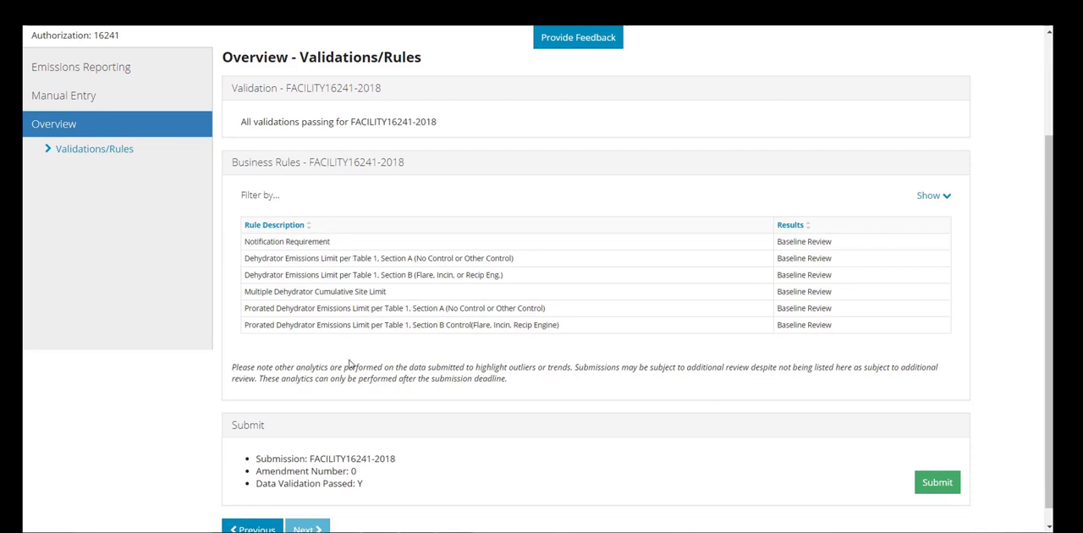
Step: Submit the 2018 report with the primary and secondary contact details, agreeing to the declaration and disclaimer and confirming the submission
scroll(352, 364, down, 1)
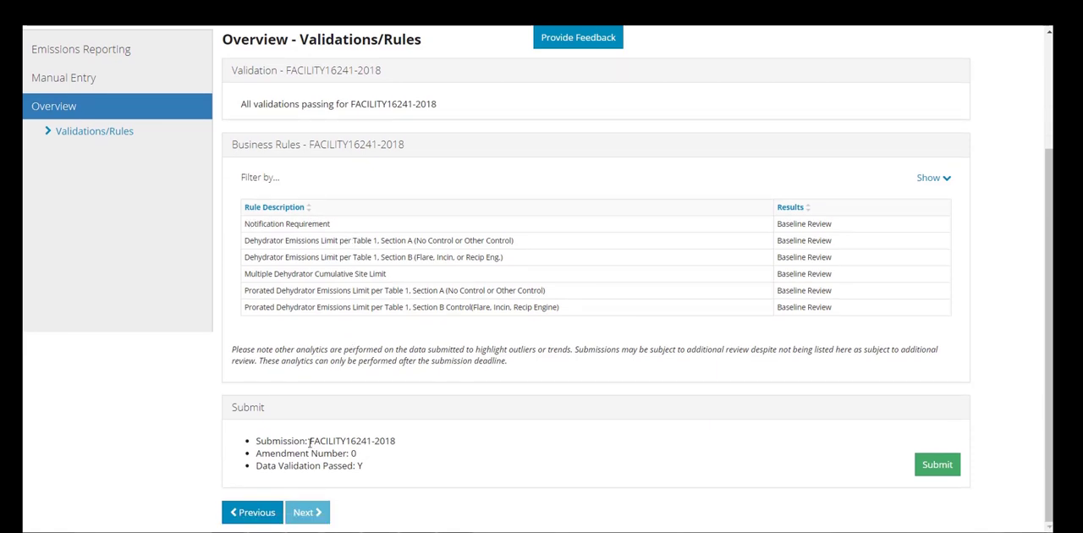
click(939, 467)
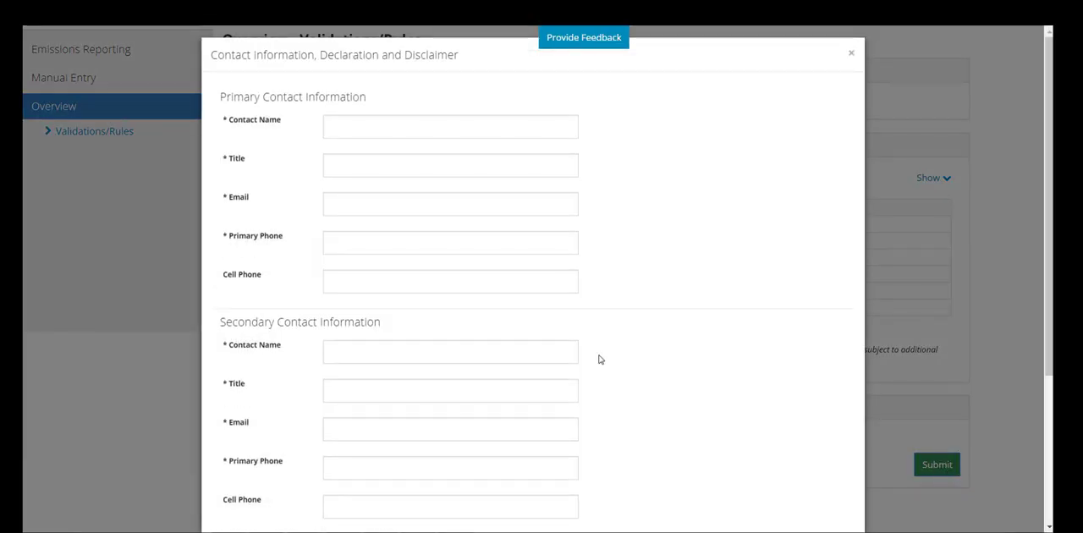
scroll(553, 345, down, 3)
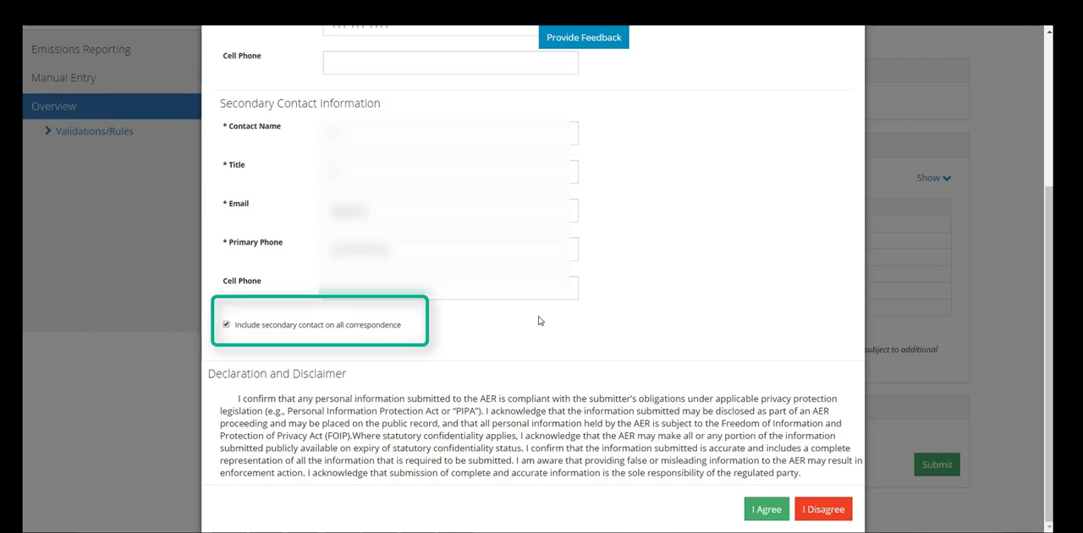
click(765, 510)
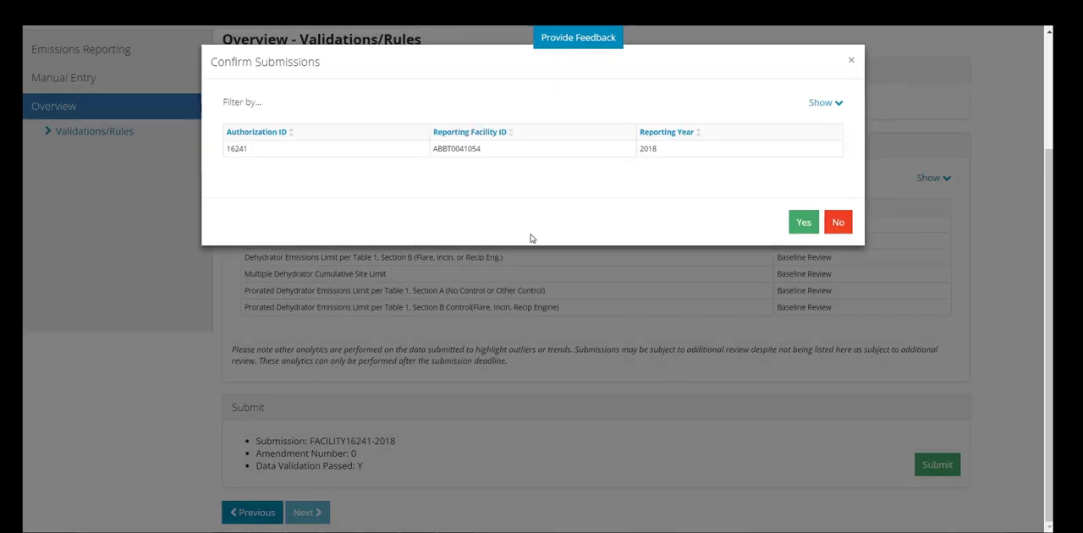
click(802, 223)
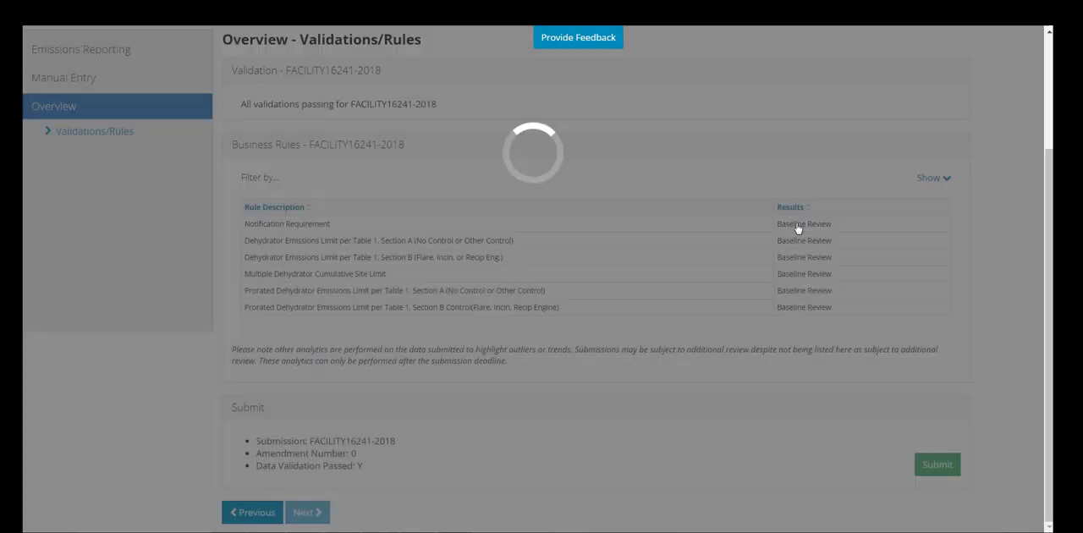